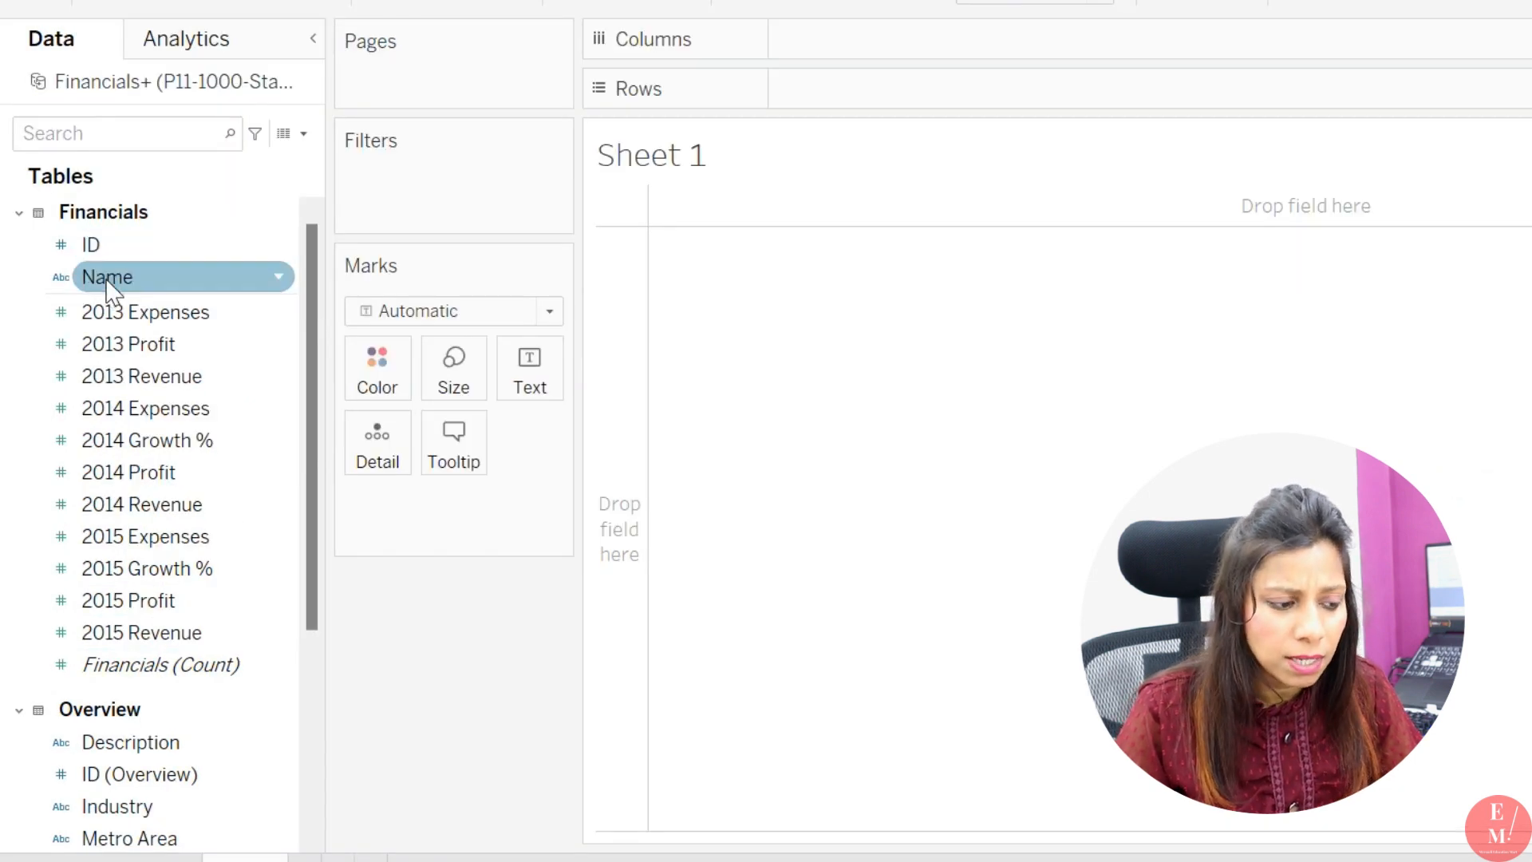
List the Financials Name field as rows and show 2015 Expenses as the text value for each name
drag(105, 279, 803, 86)
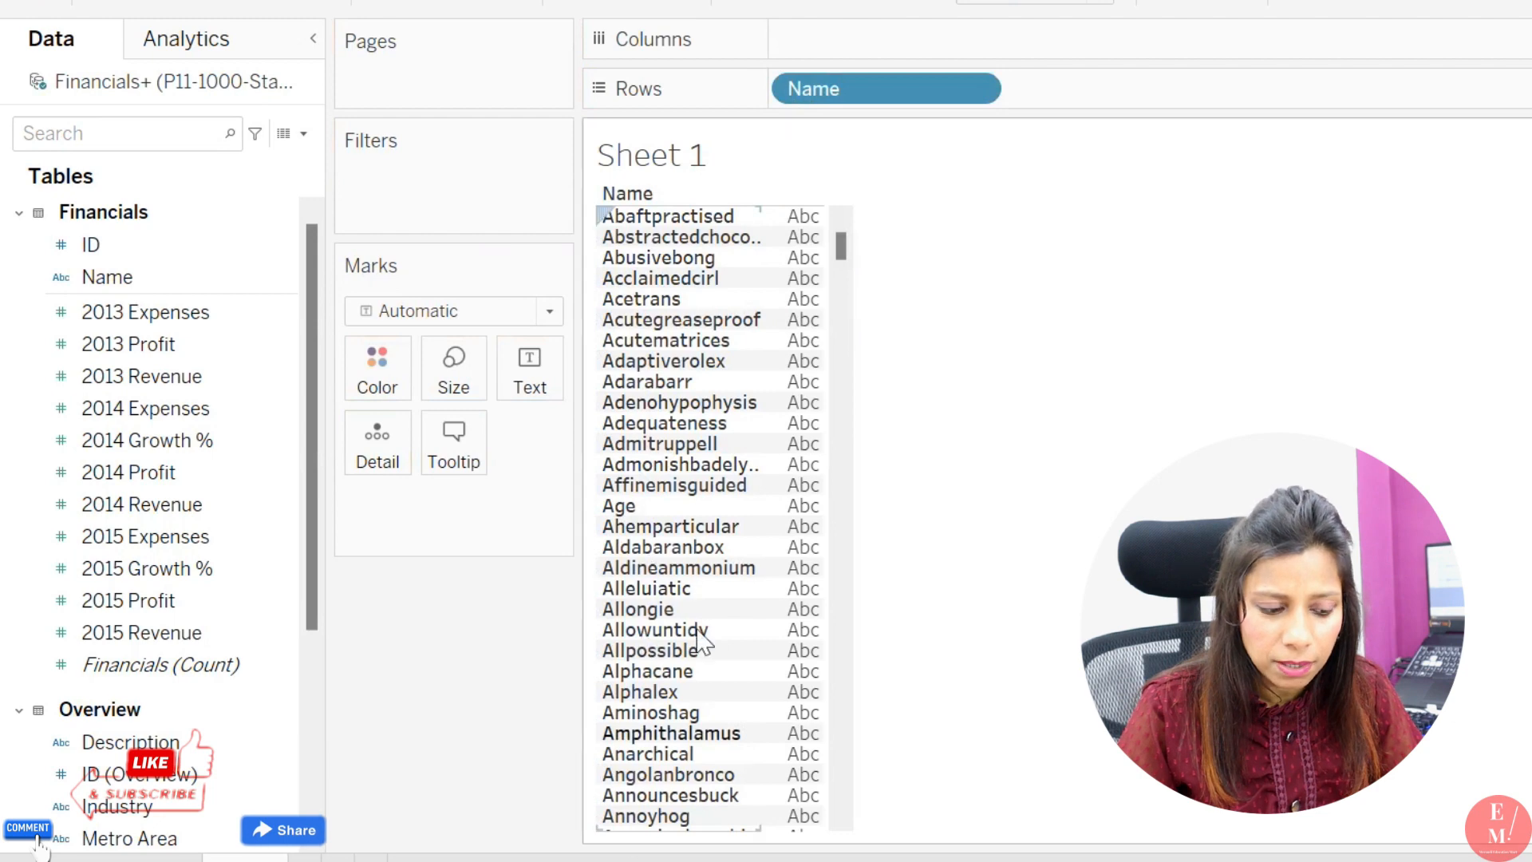
scroll(700, 638, down, 4)
scroll(700, 606, up, 4)
click(96, 537)
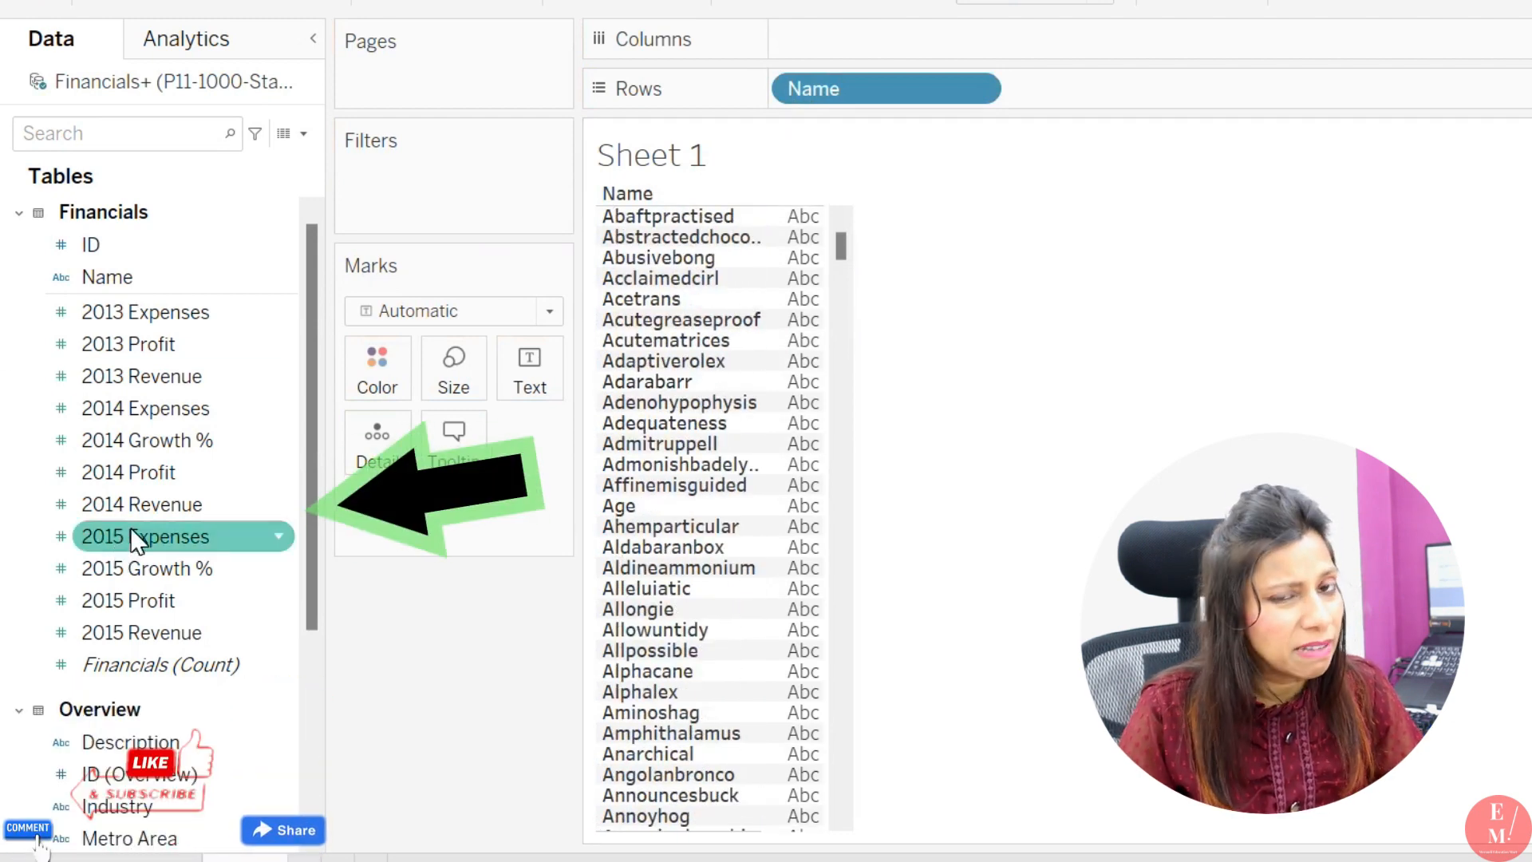
drag(131, 528, 810, 351)
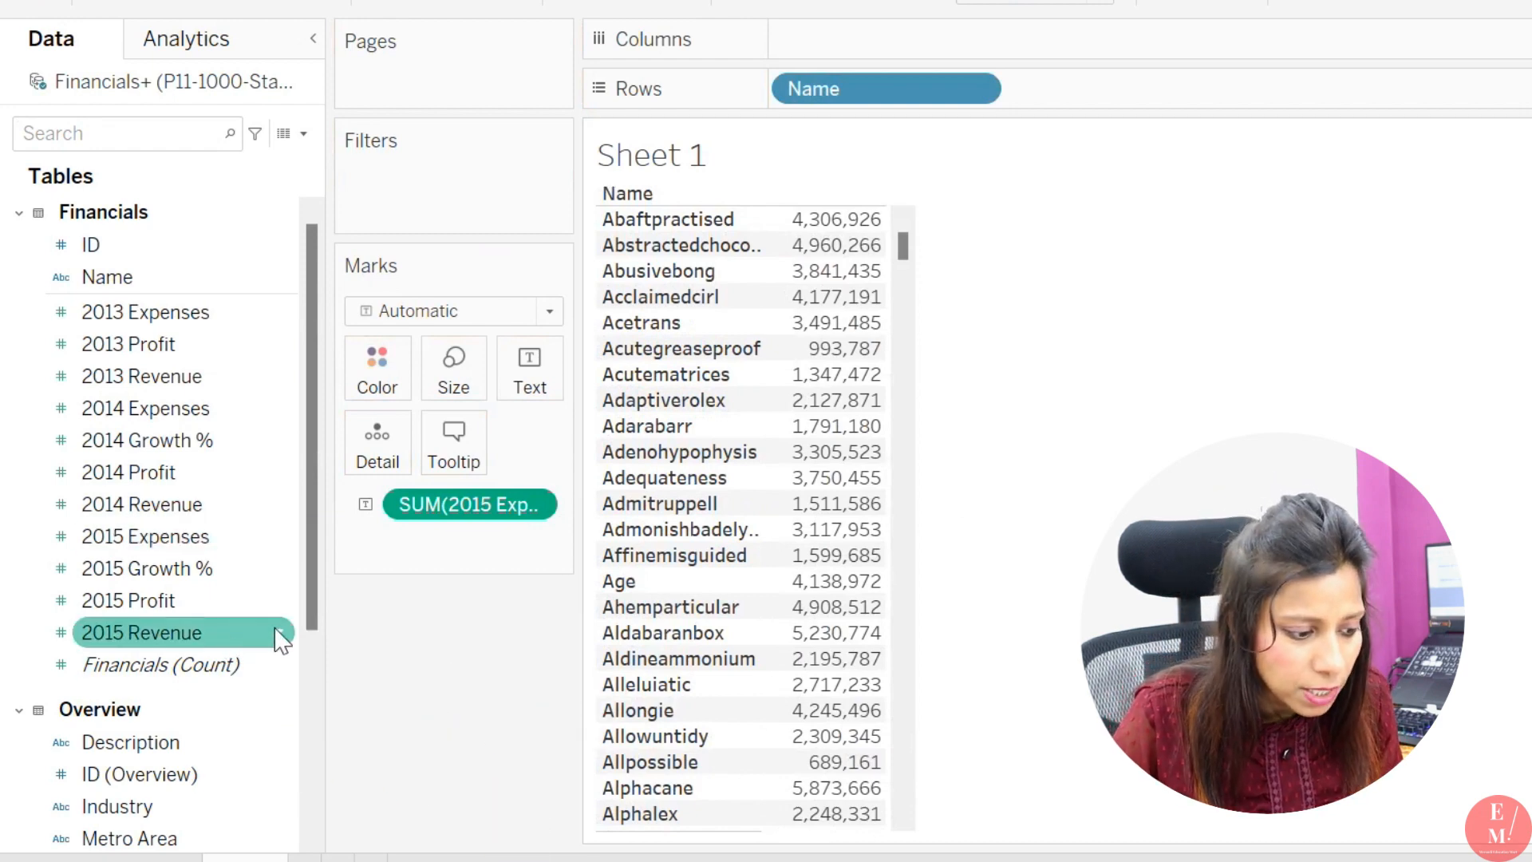
Create a set from Name called "Low expense Industry" containing the bottom 10 by sum of 2015 Expenses
right_click(280, 535)
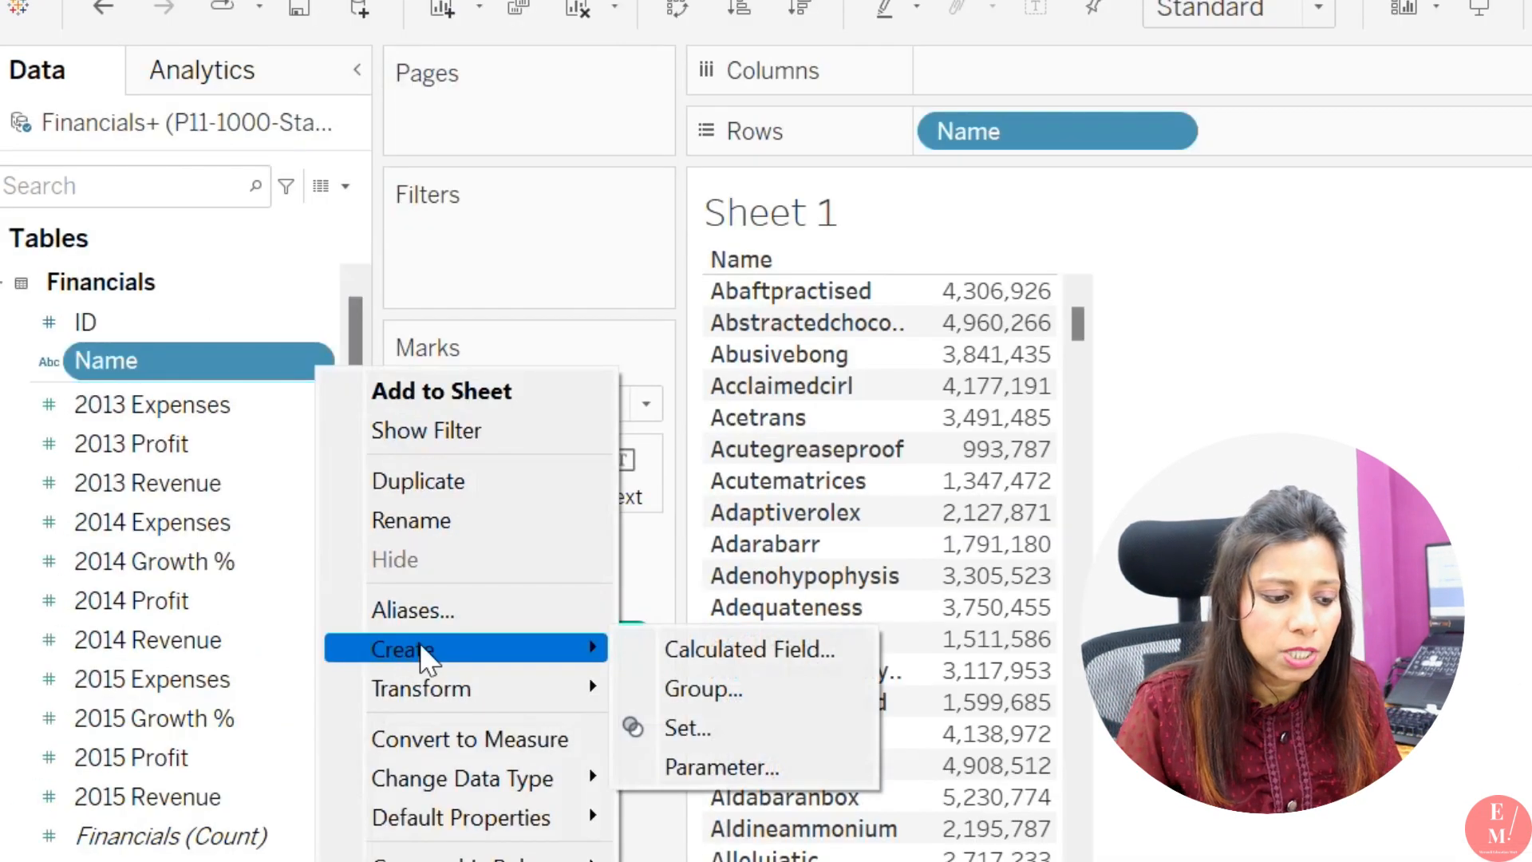
click(734, 725)
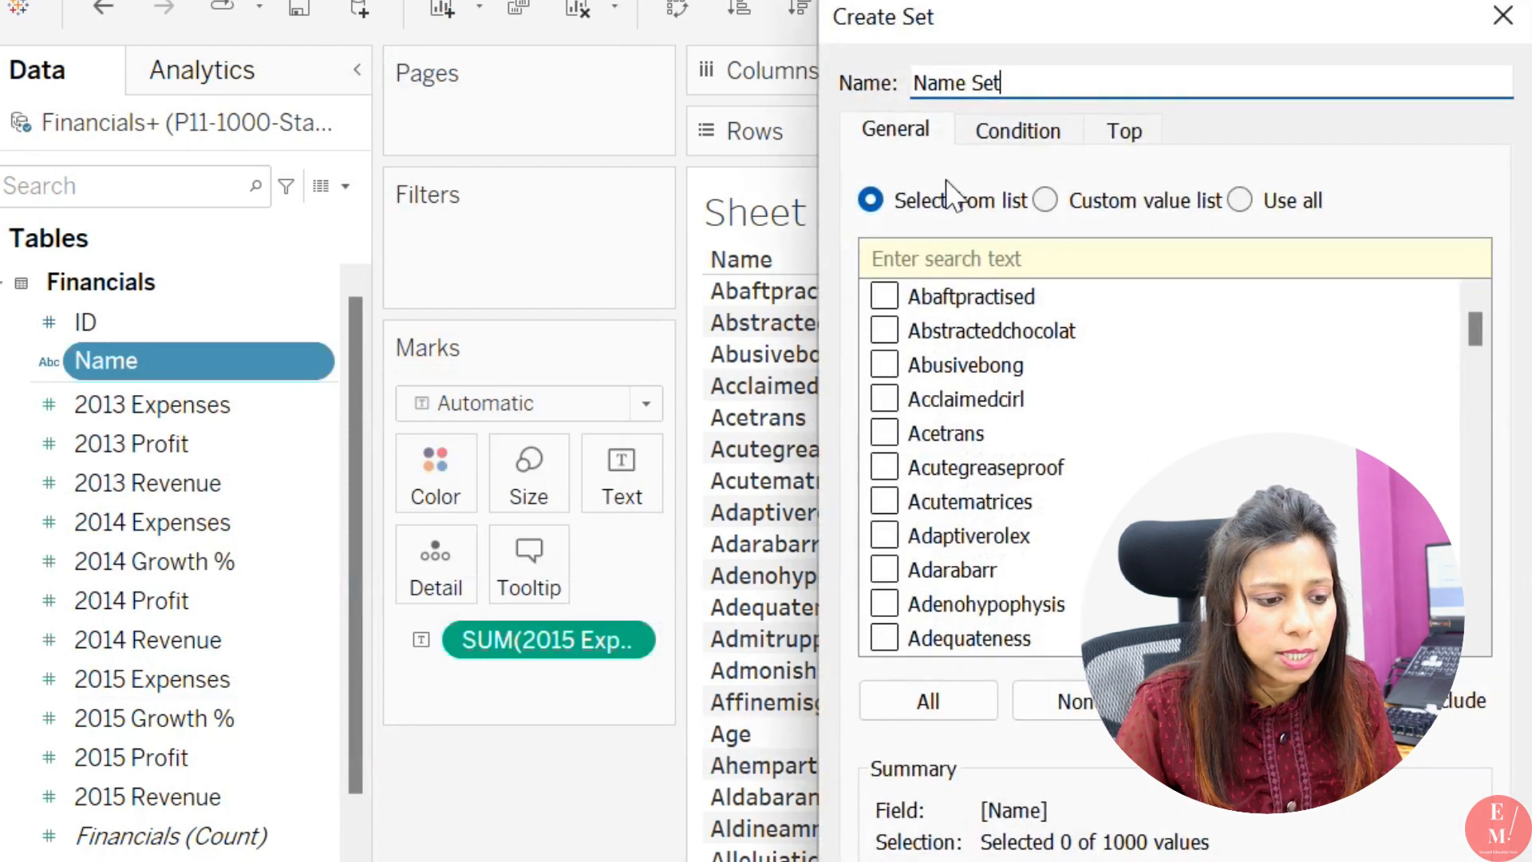
text(Low expense Industry)
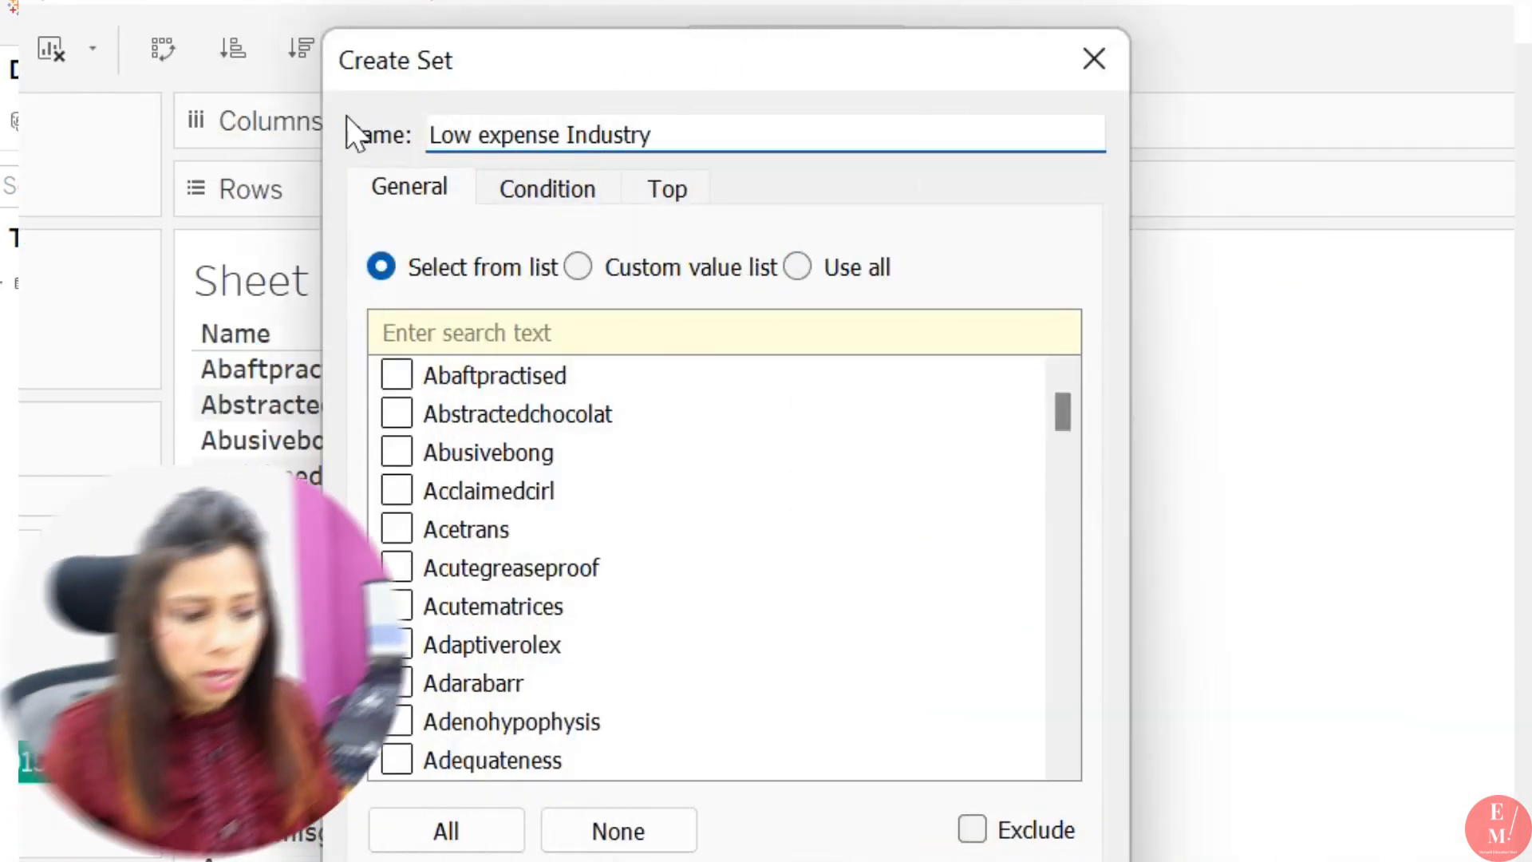
click(659, 192)
click(467, 286)
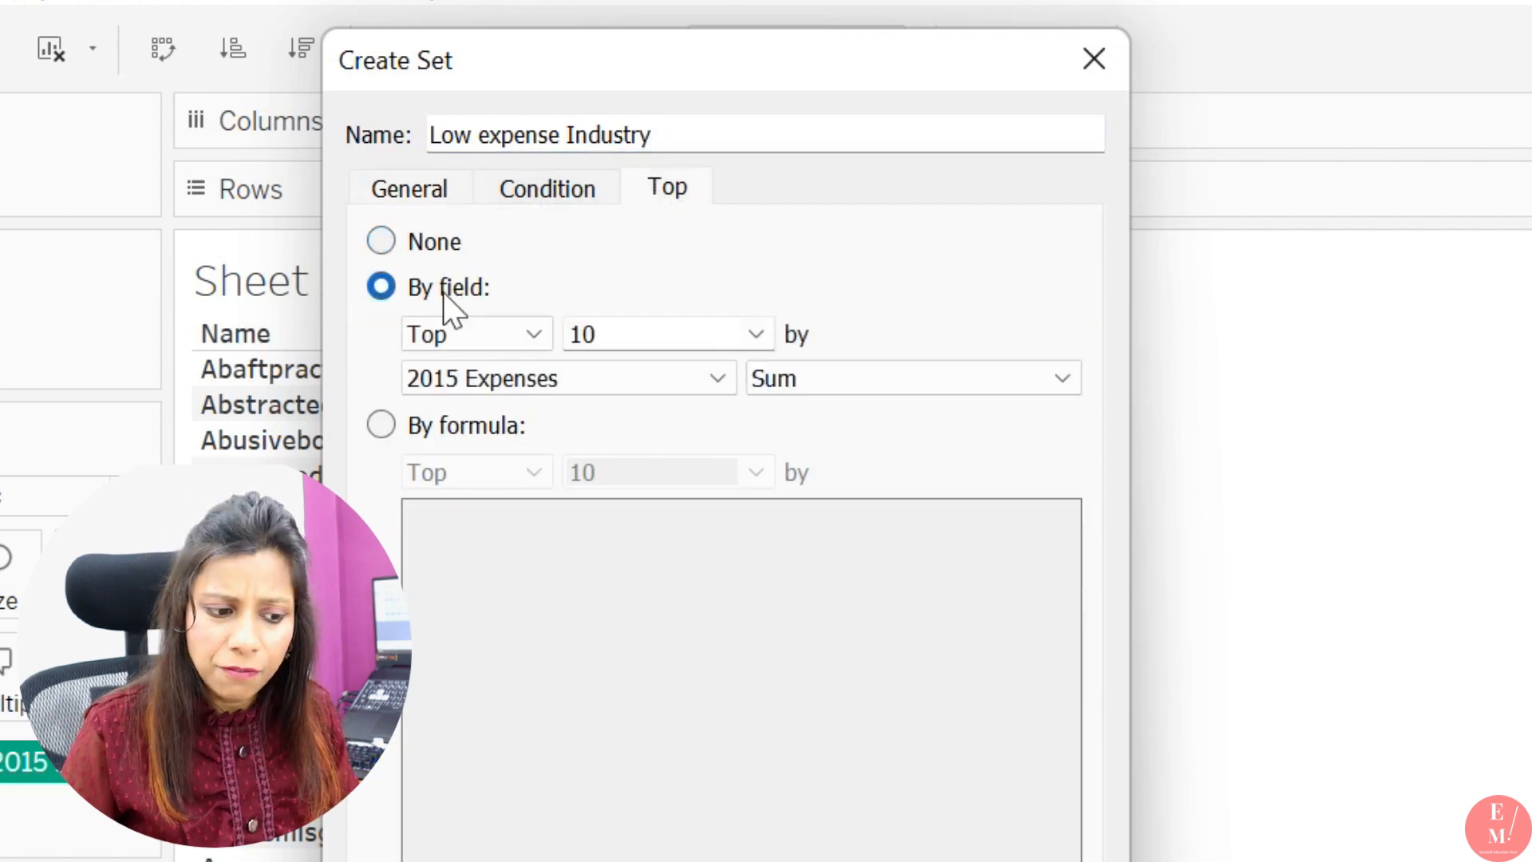
click(509, 342)
click(499, 391)
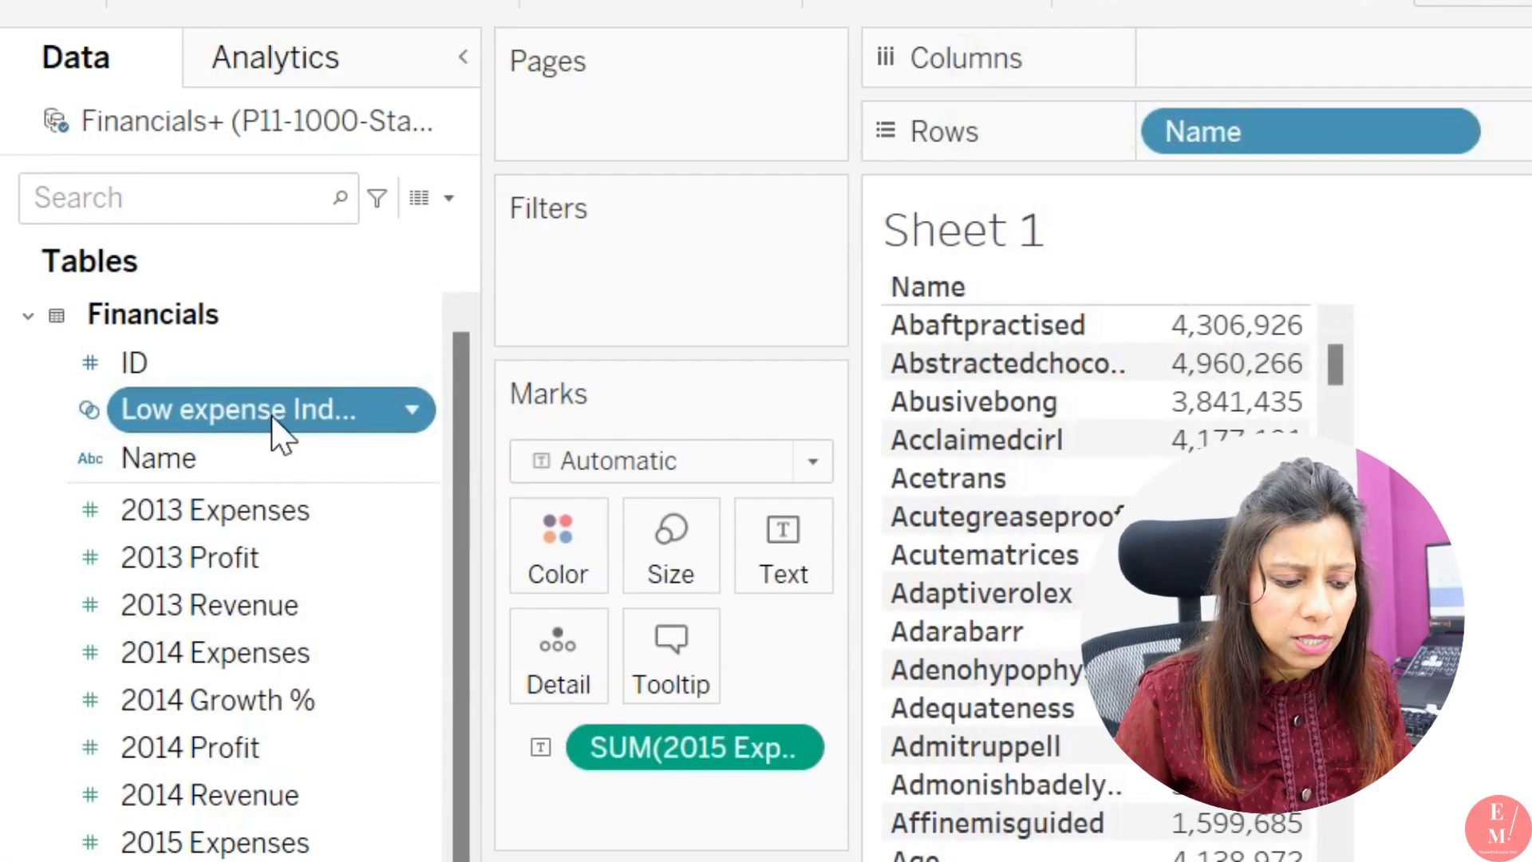
Filter the view by the Low expense Industry set and title the sheet "Top 10 low expense Industry"
drag(279, 435, 667, 284)
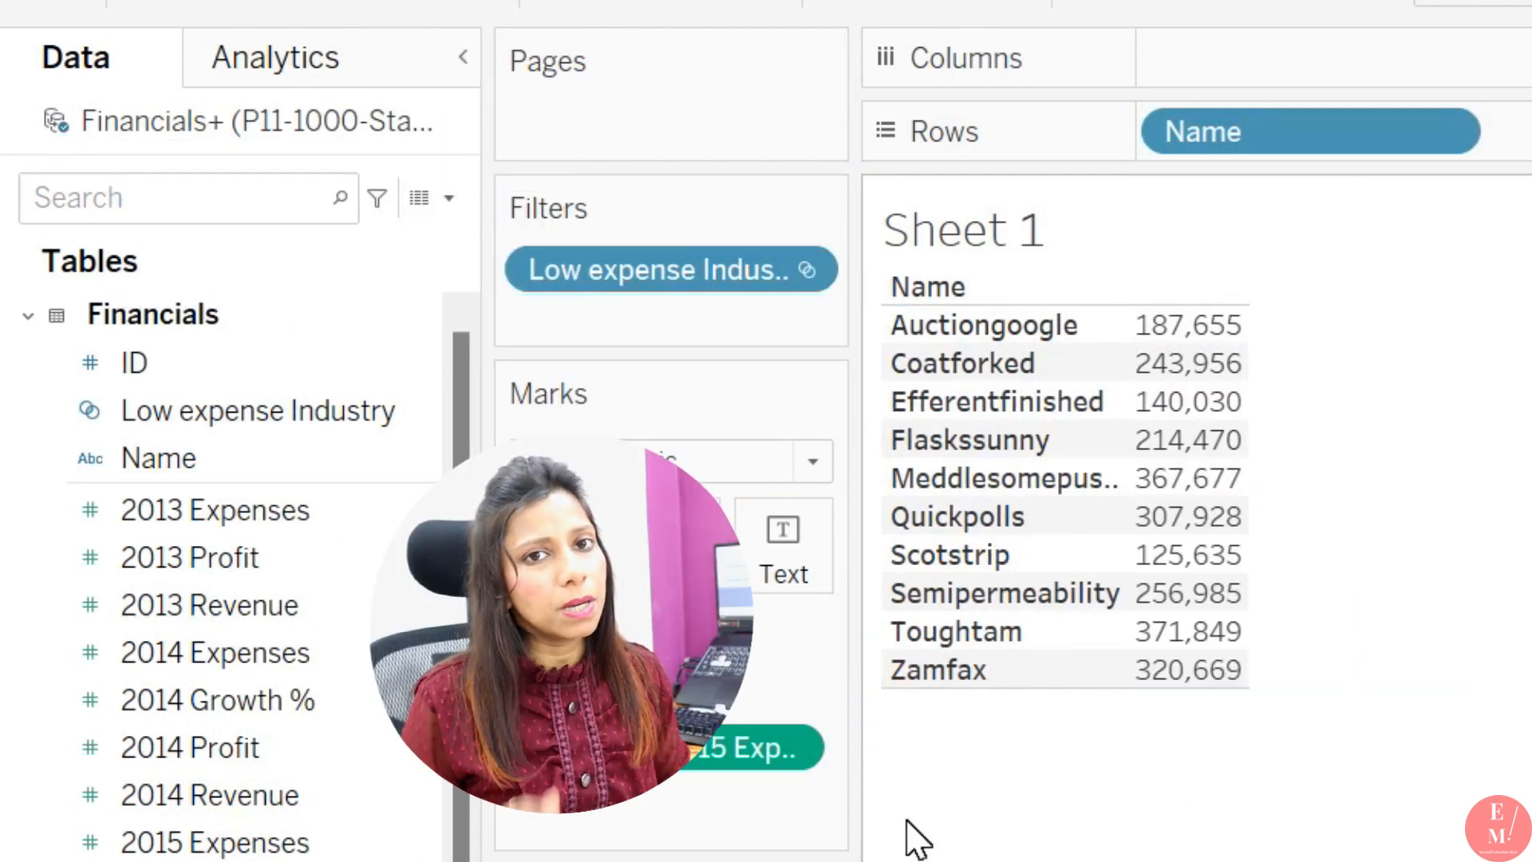
double_click(1024, 253)
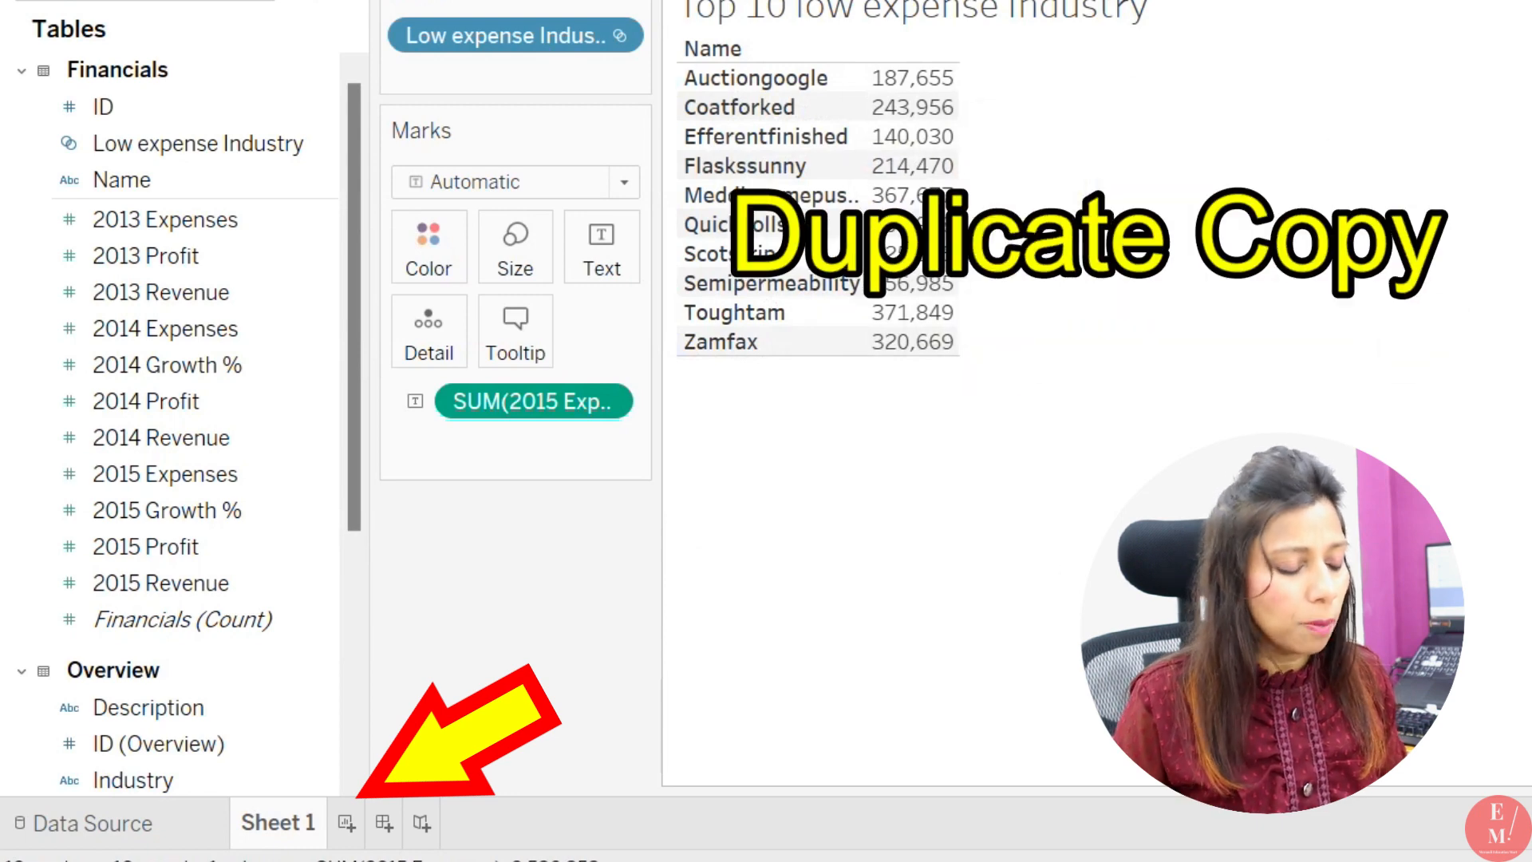
Duplicate Sheet 1 and remove the Low expense Industry filter from the copy
right_click(304, 830)
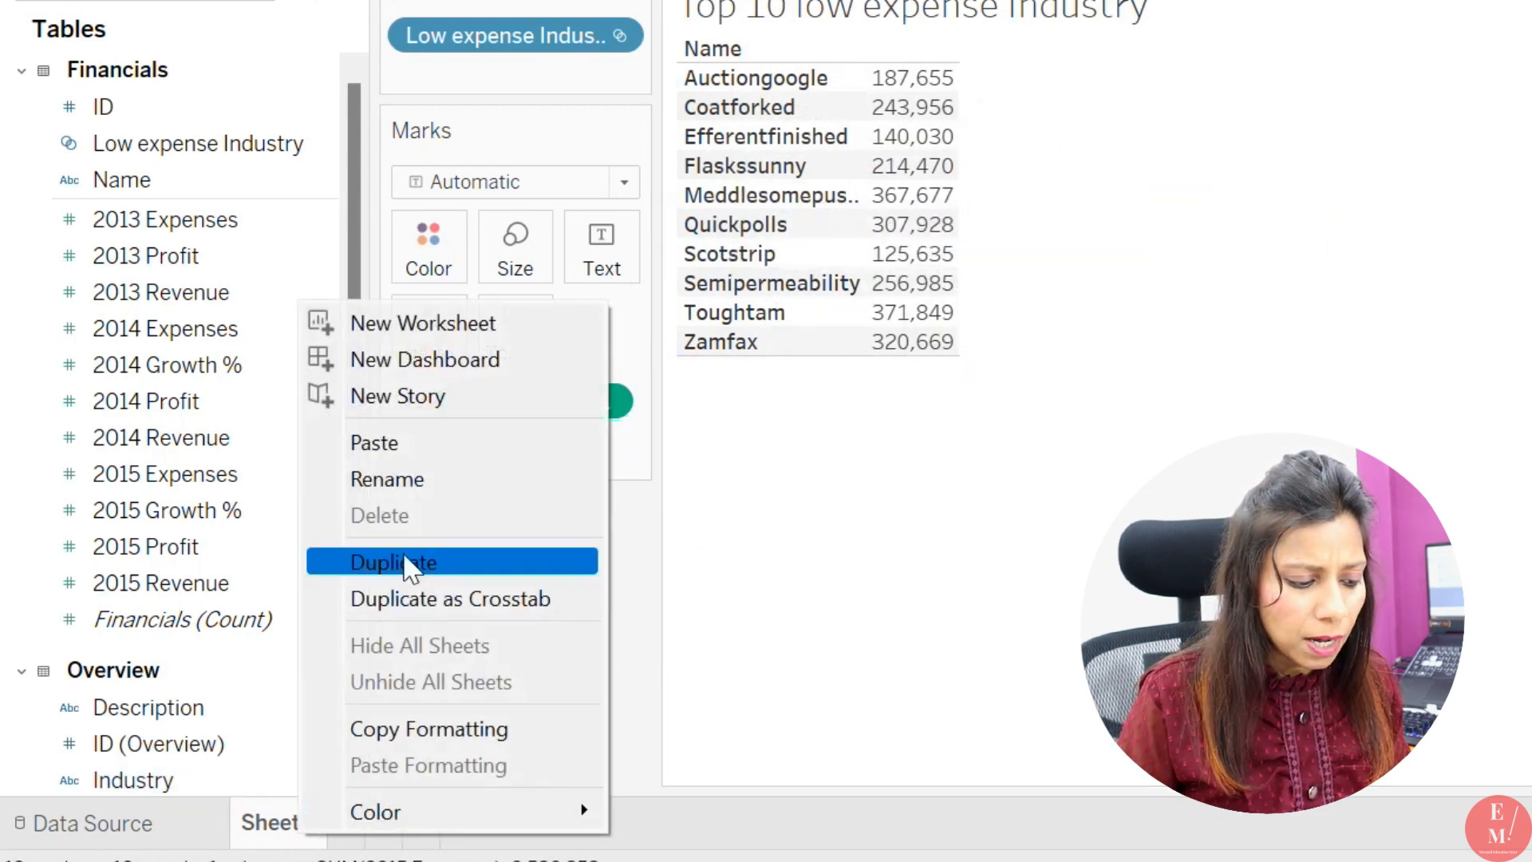
click(395, 562)
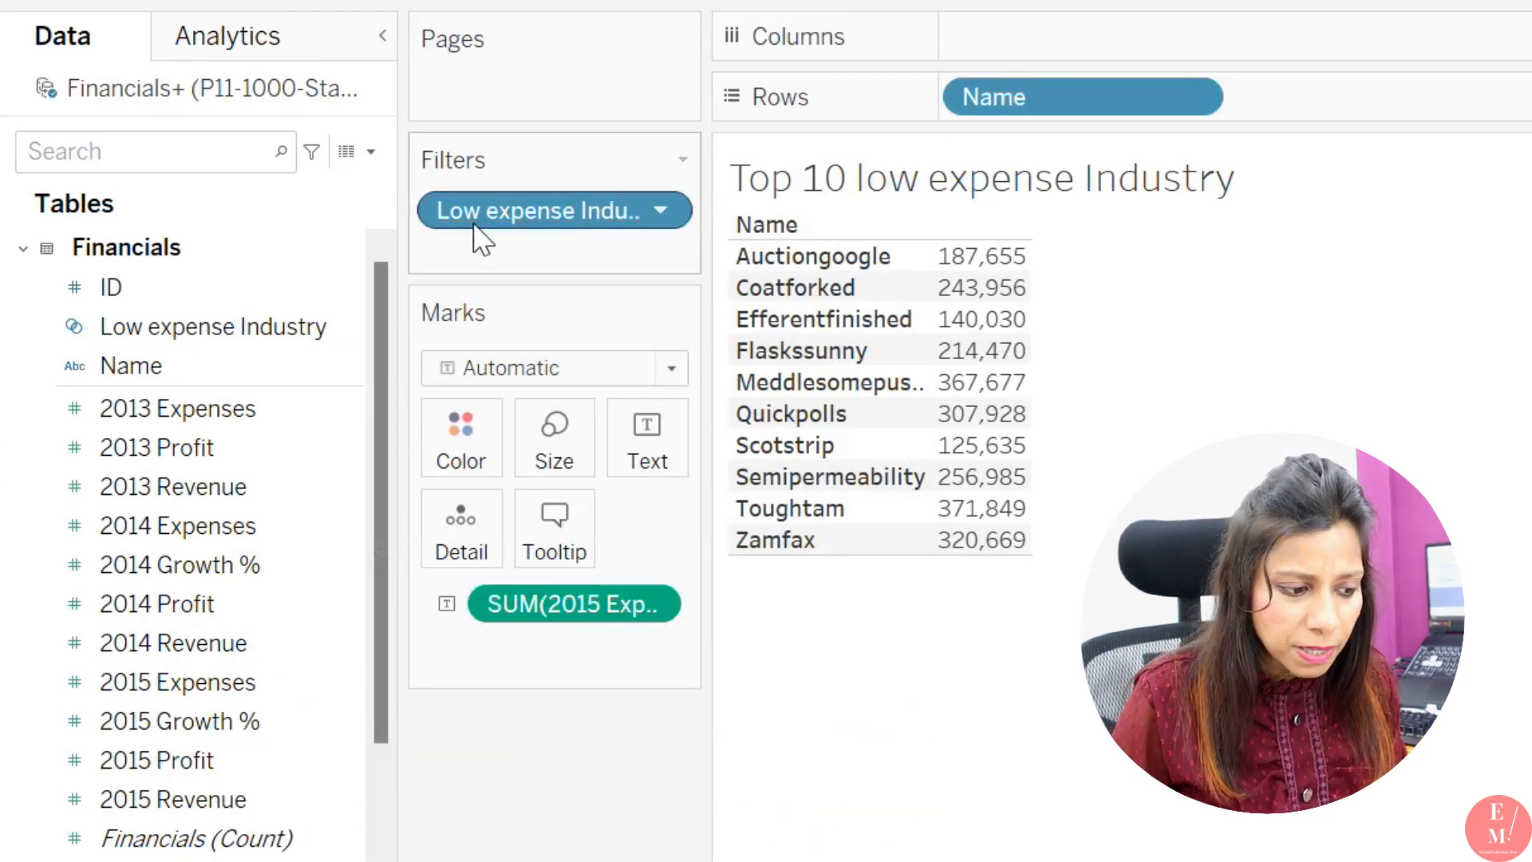
drag(478, 239, 295, 347)
Duplicate the Low expense Industry set and rename the copy "Hig reveune Industry"
click(339, 328)
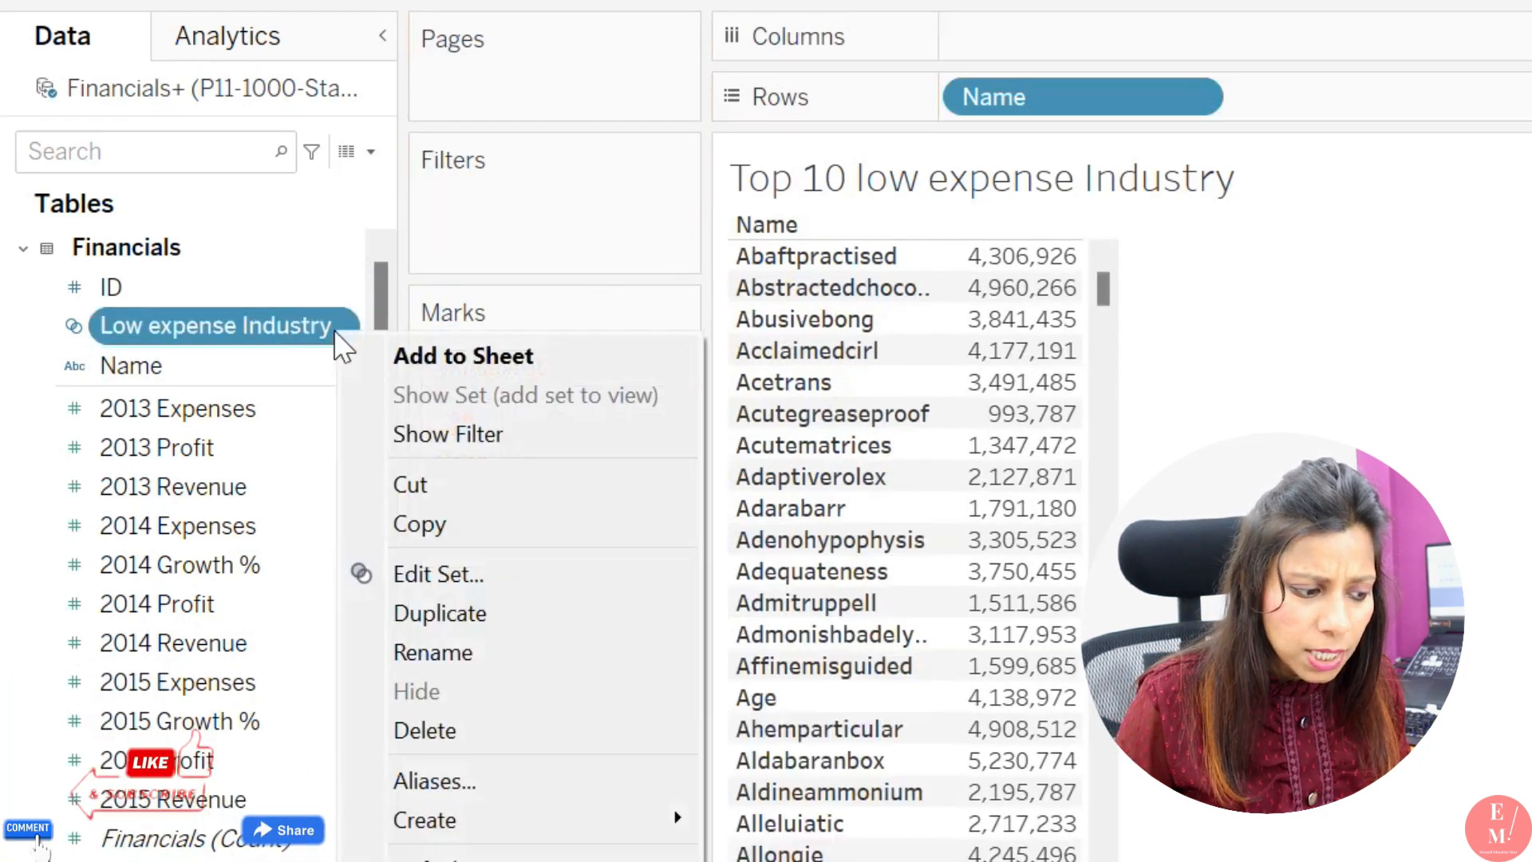
click(423, 614)
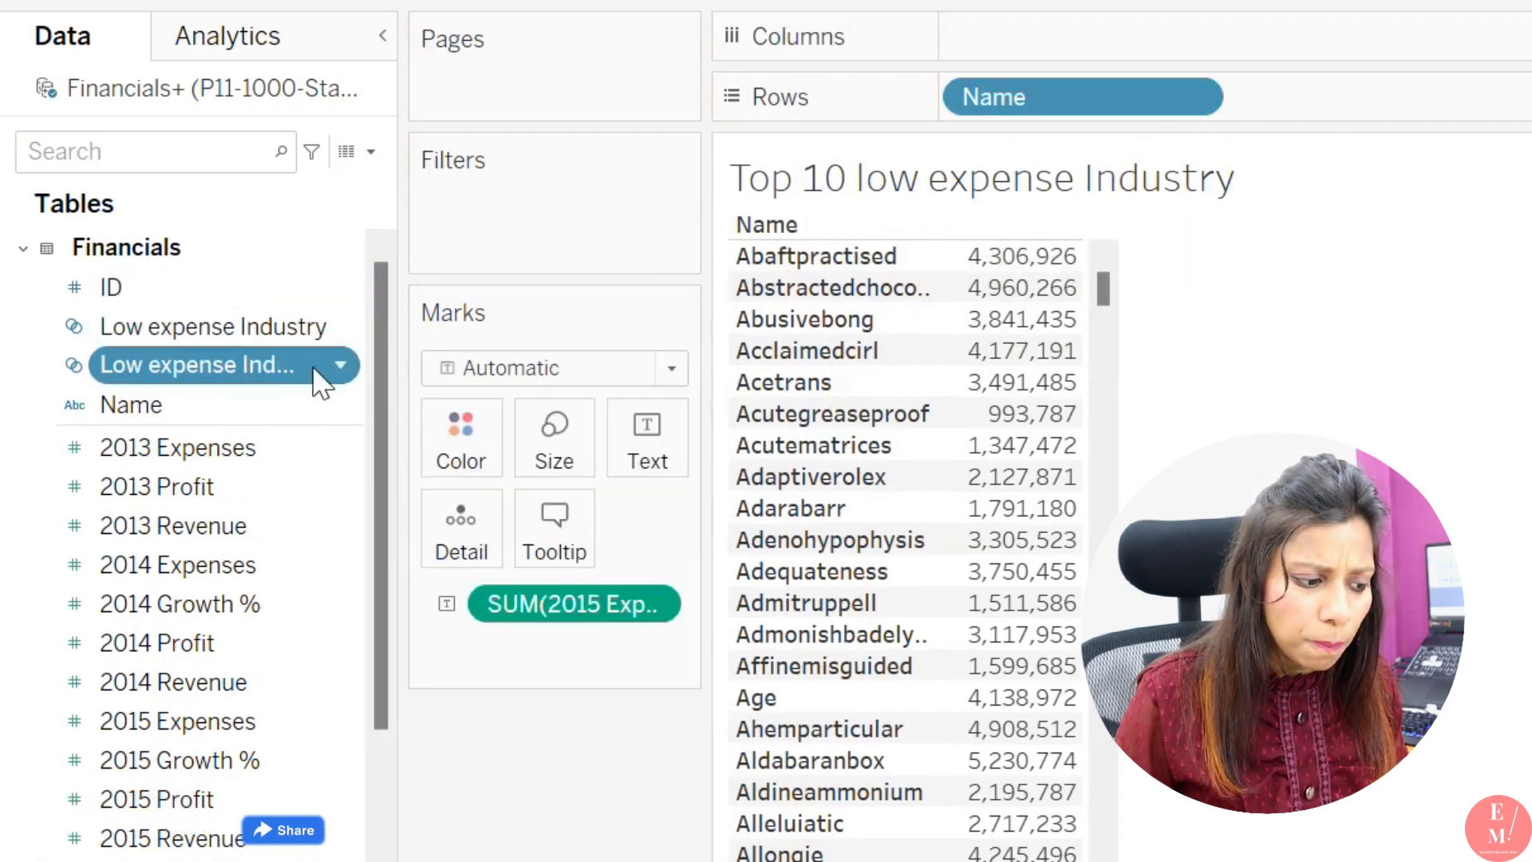
click(340, 365)
click(427, 609)
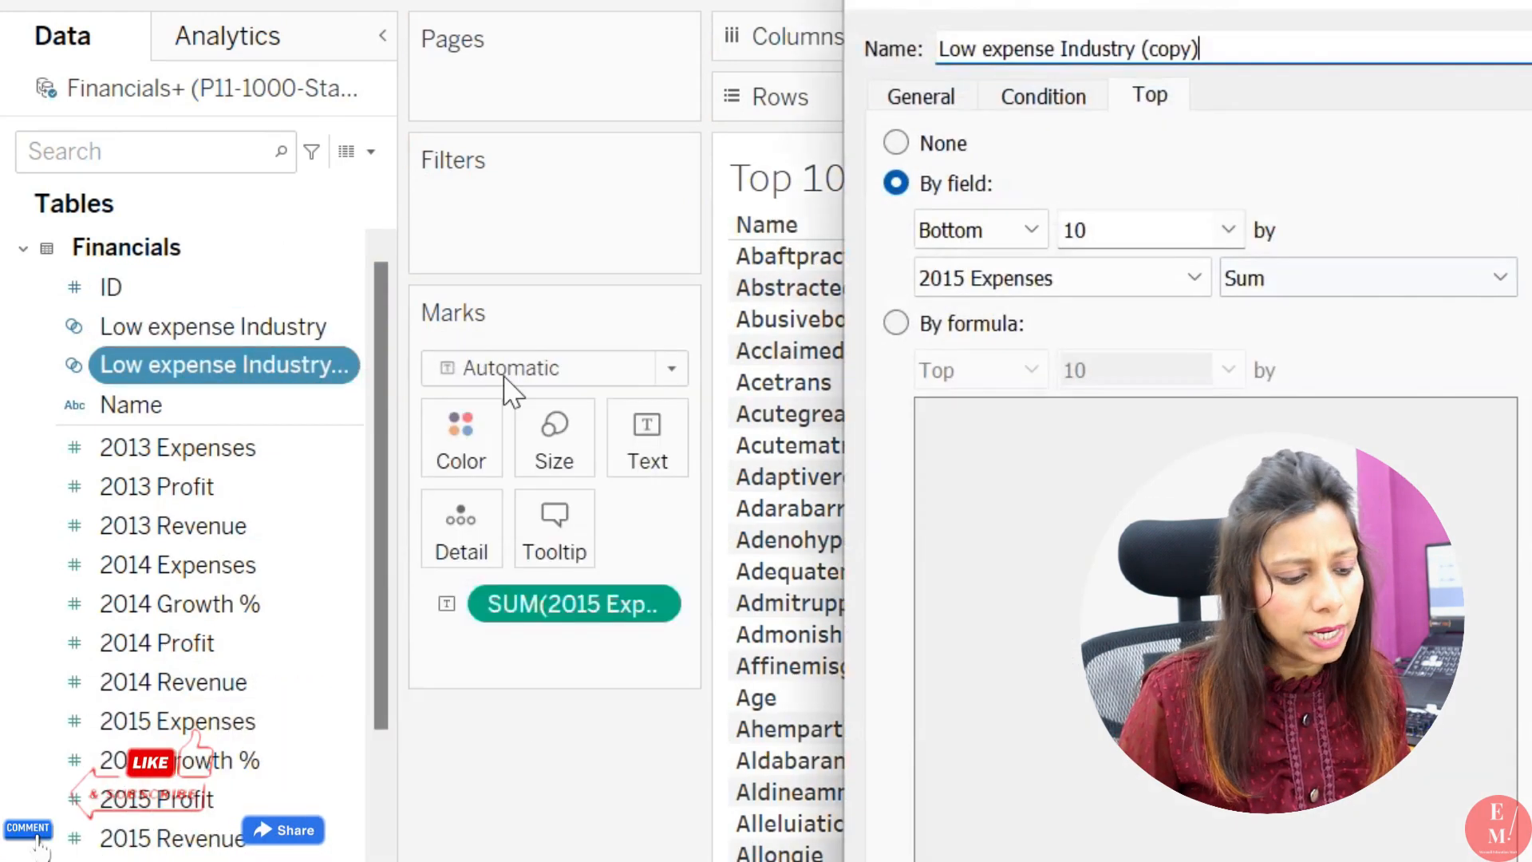
drag(1054, 49, 883, 38)
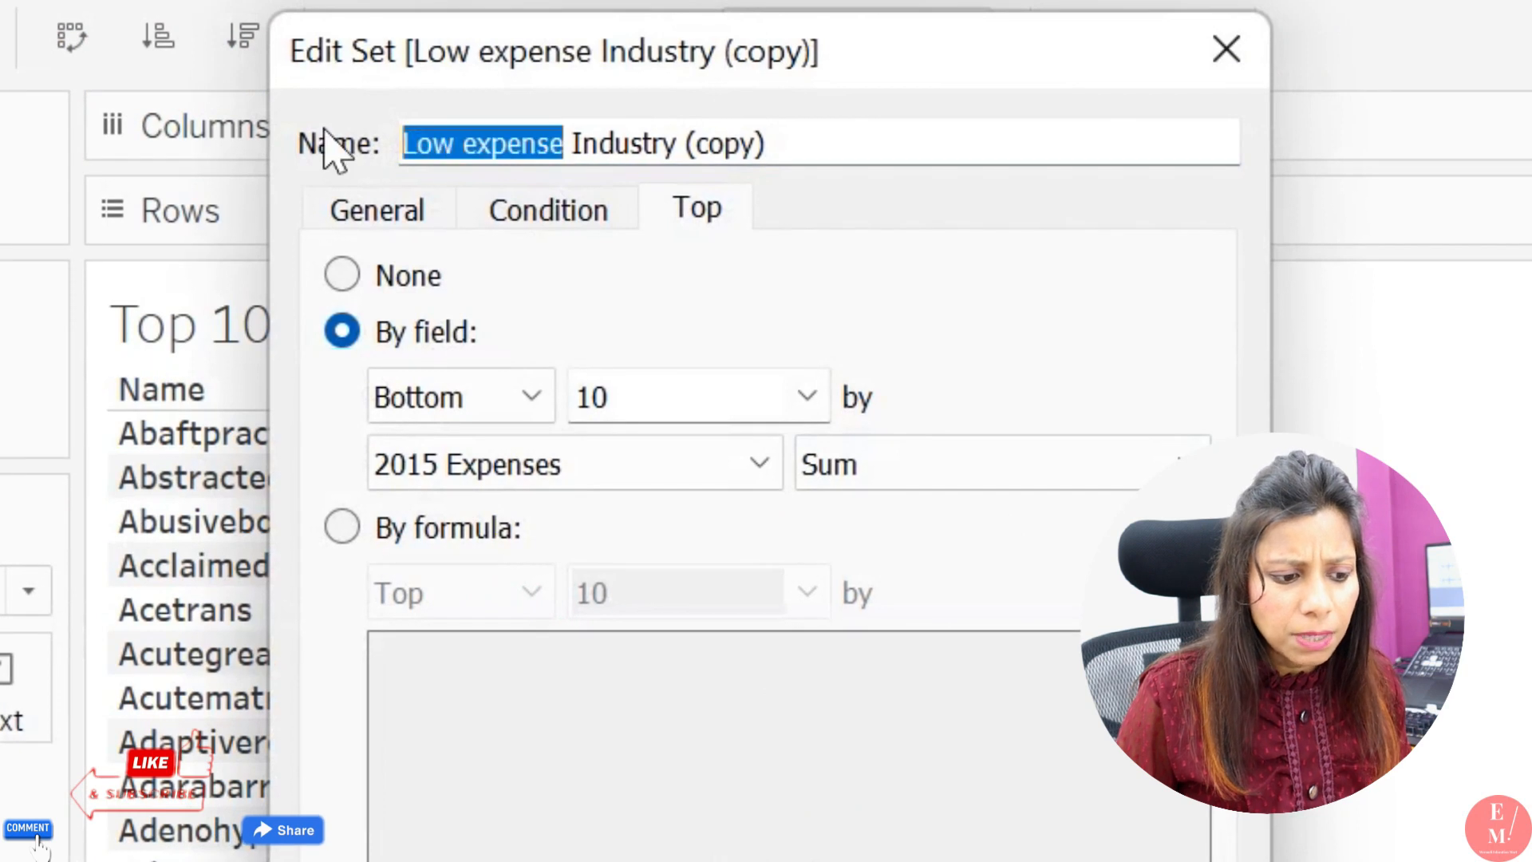
text(Hig reveune)
Define the Hig reveune Industry set as the top 10 by 2015 Revenue and filter the sheet with it
click(495, 399)
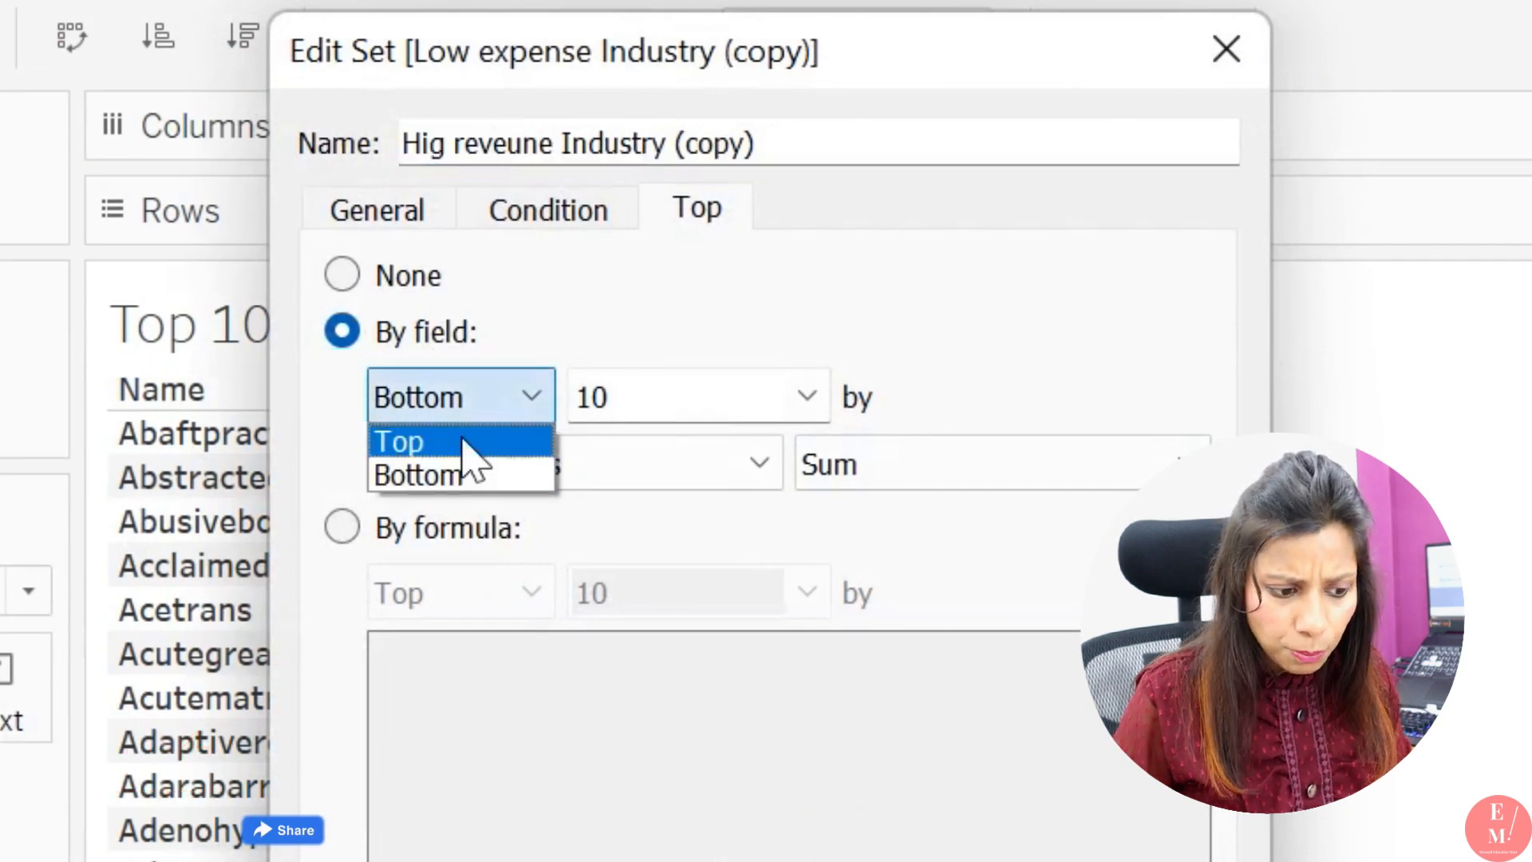
click(447, 438)
click(549, 465)
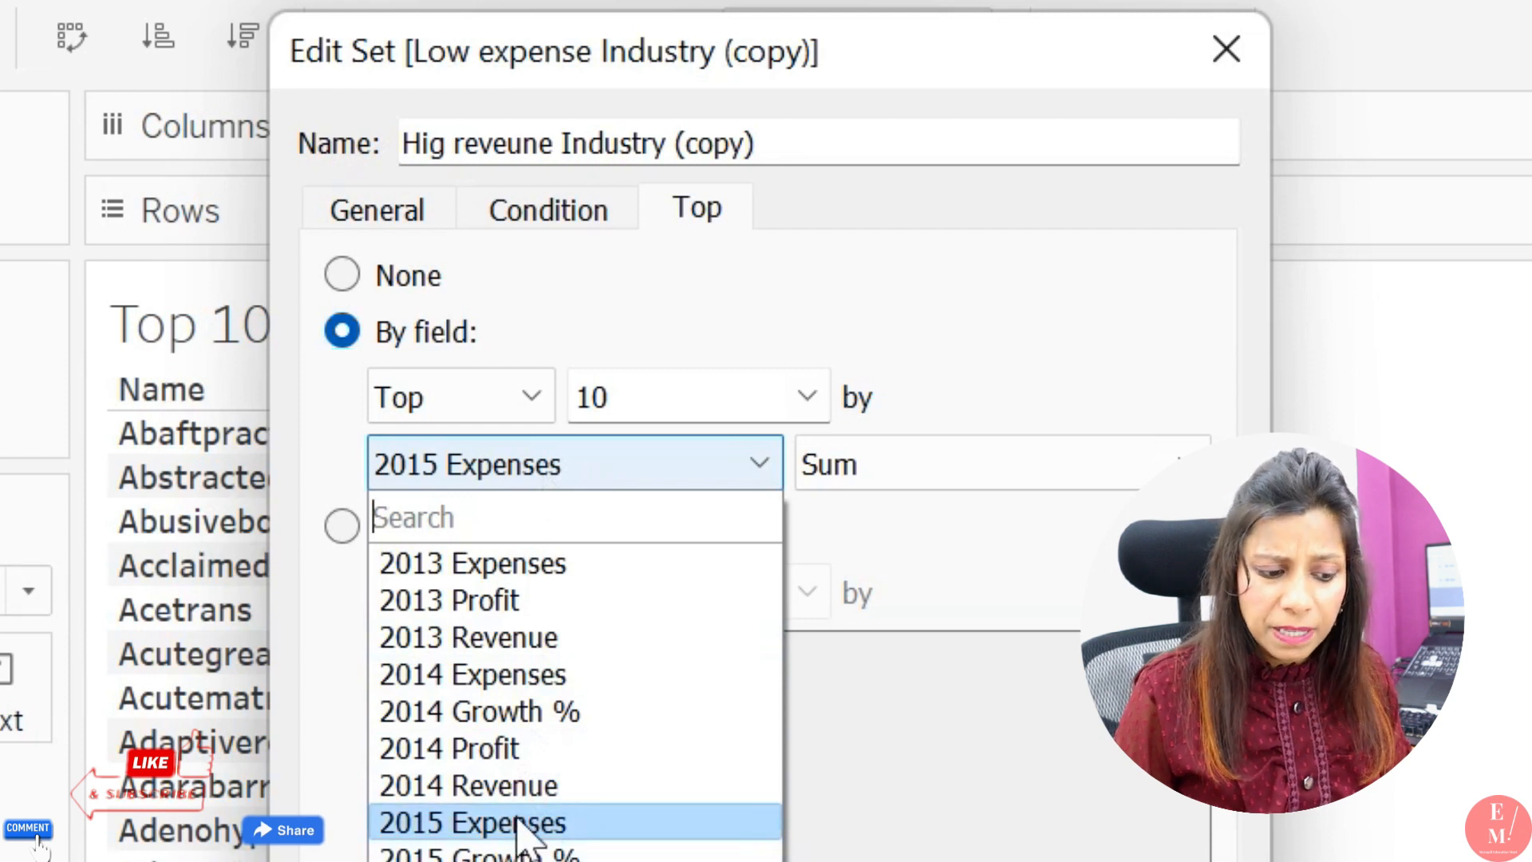
click(523, 861)
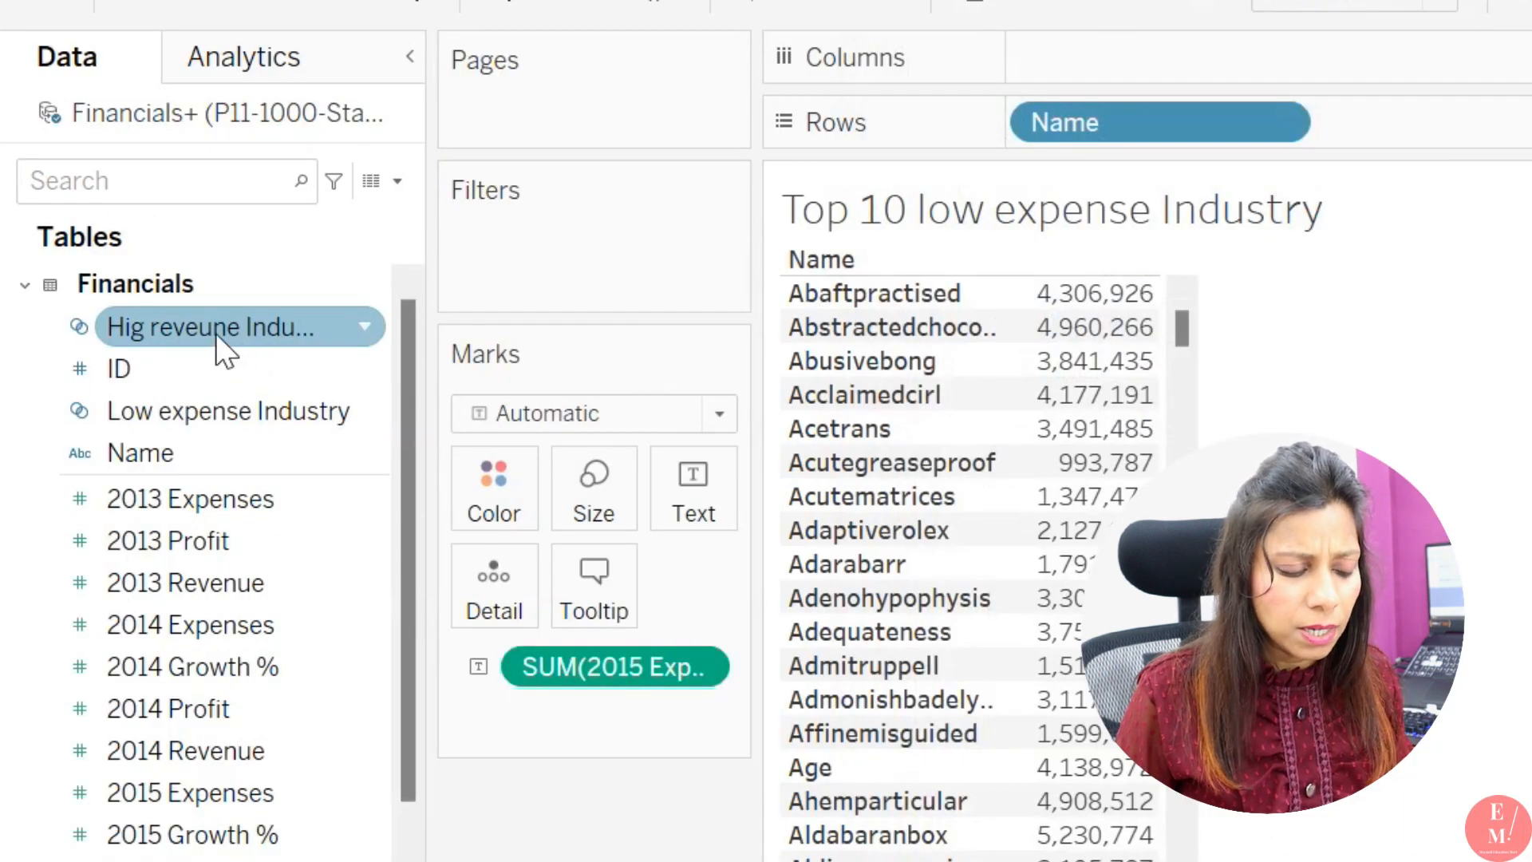
drag(218, 334, 576, 244)
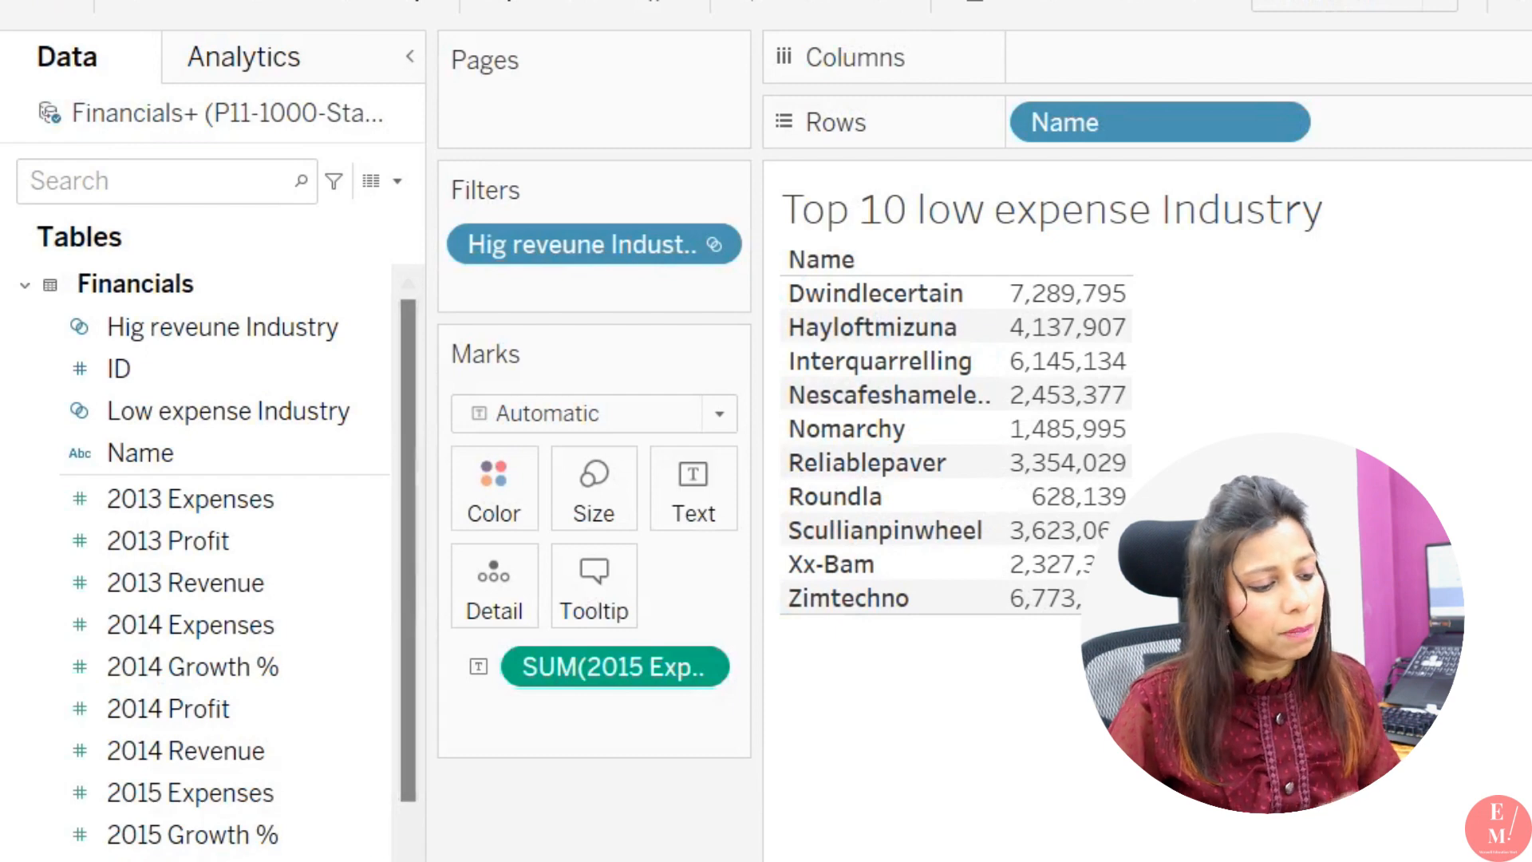
Create a parameter from the 2014 Revenue field and name it "Top n"
right_click(371, 754)
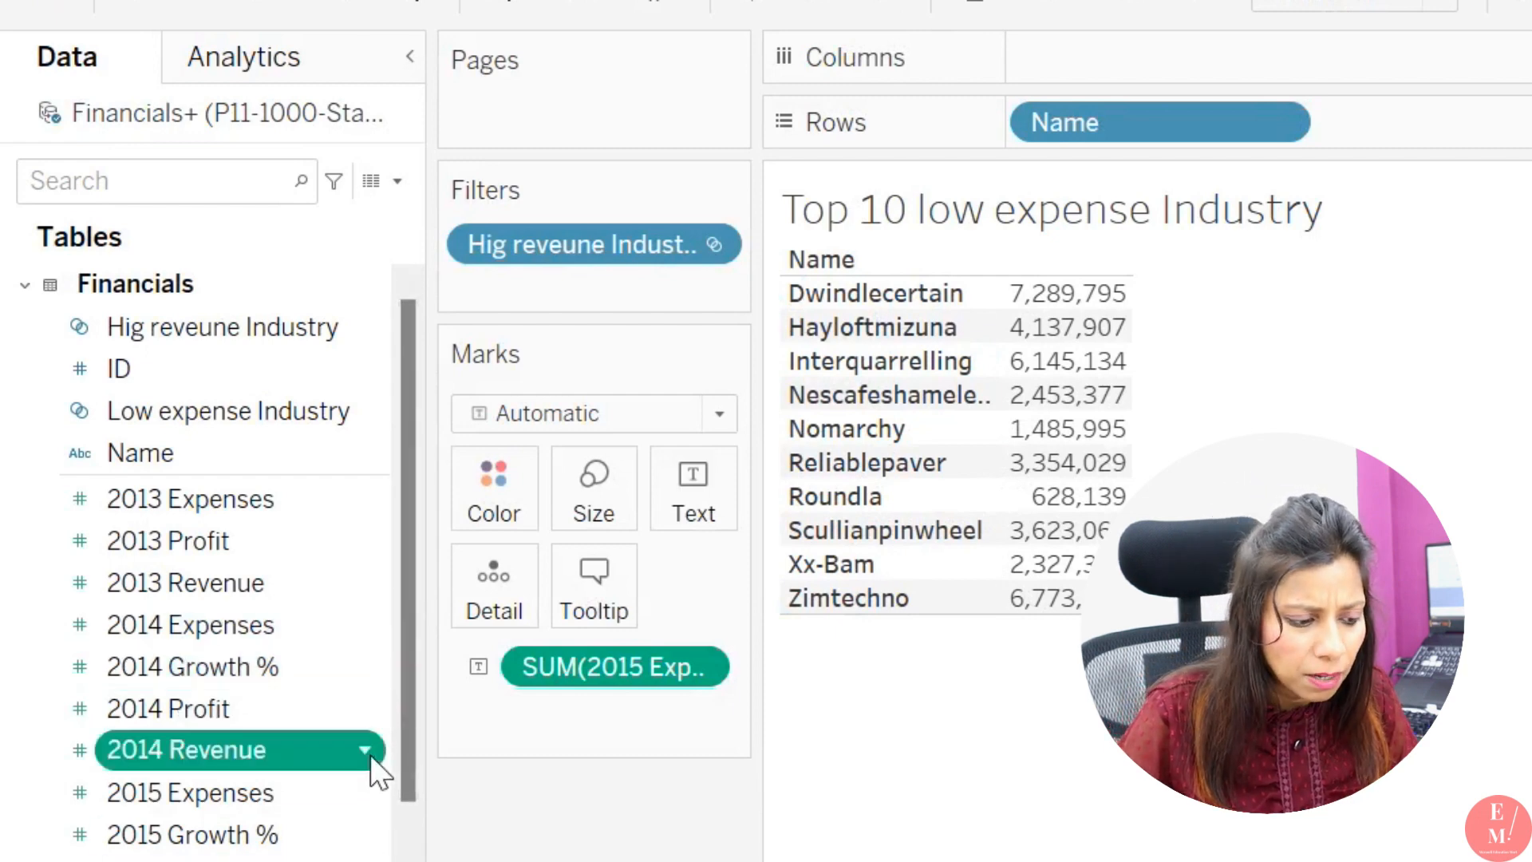
mouse_move(547, 263)
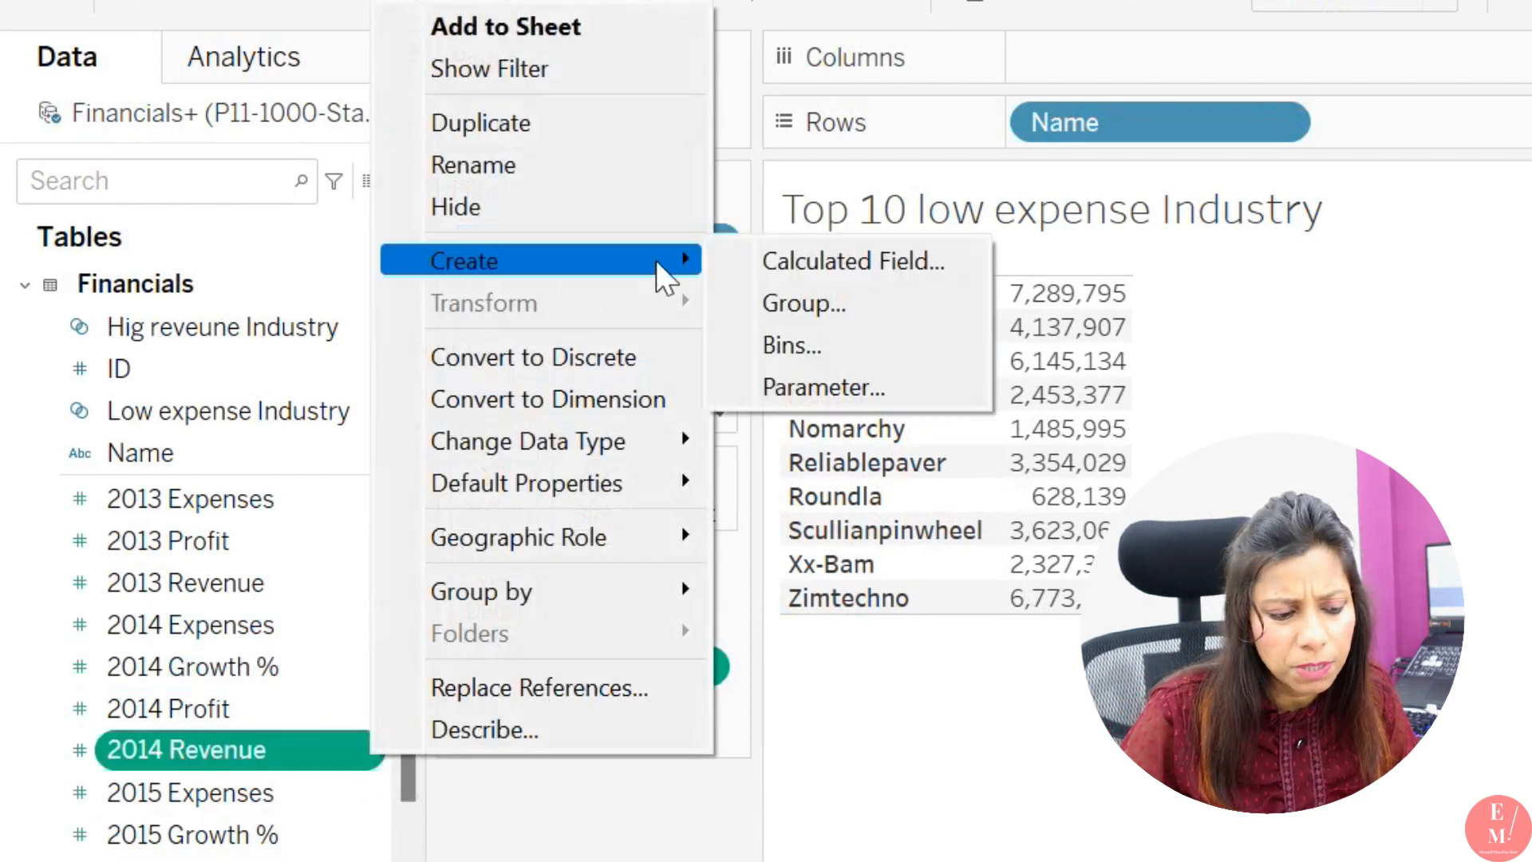
click(766, 383)
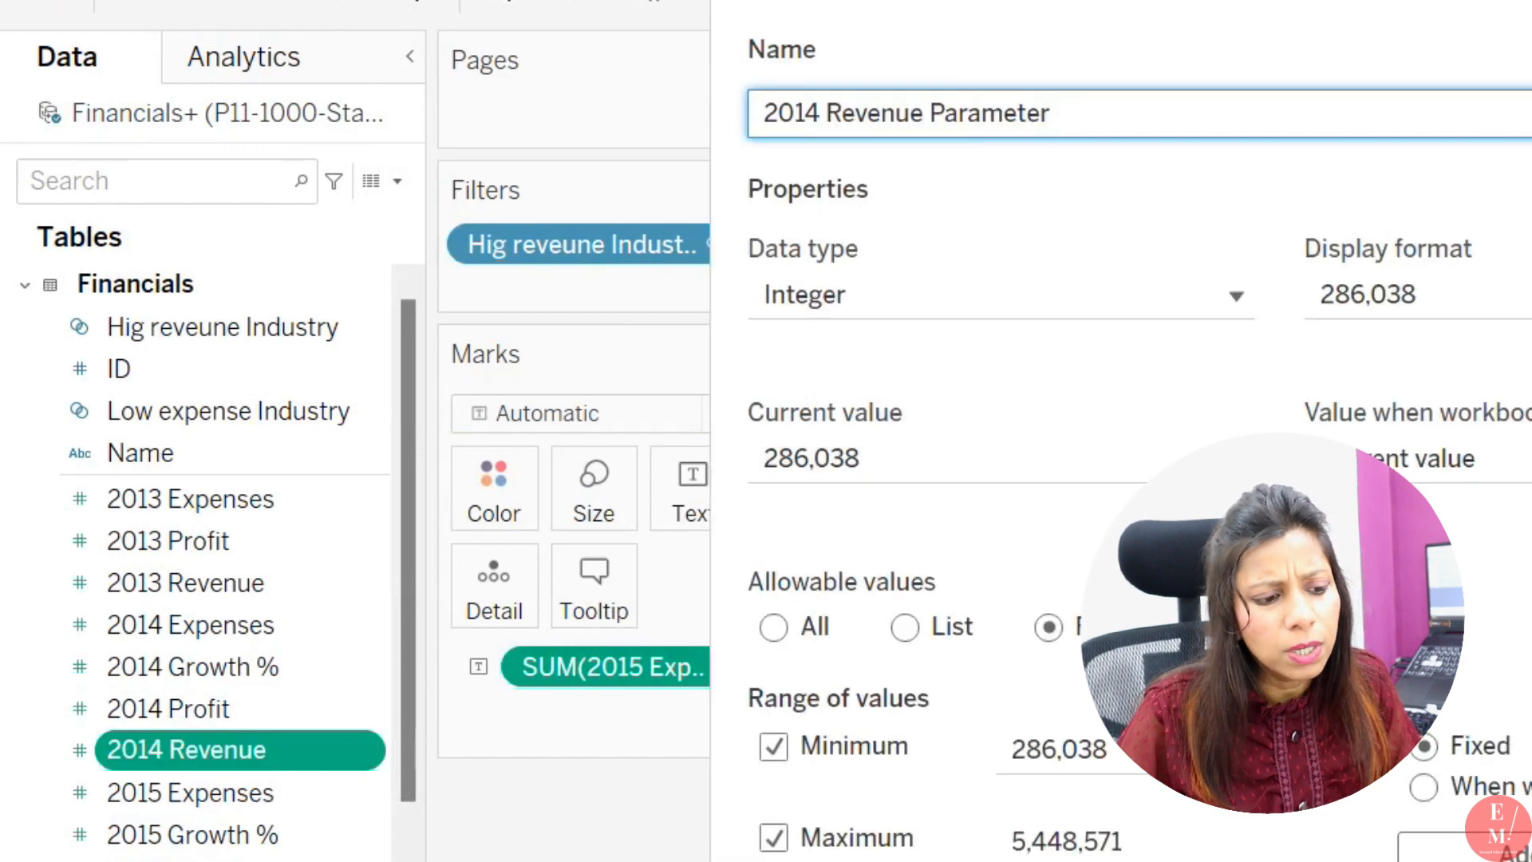
key(ctrl+a)
text(Top)
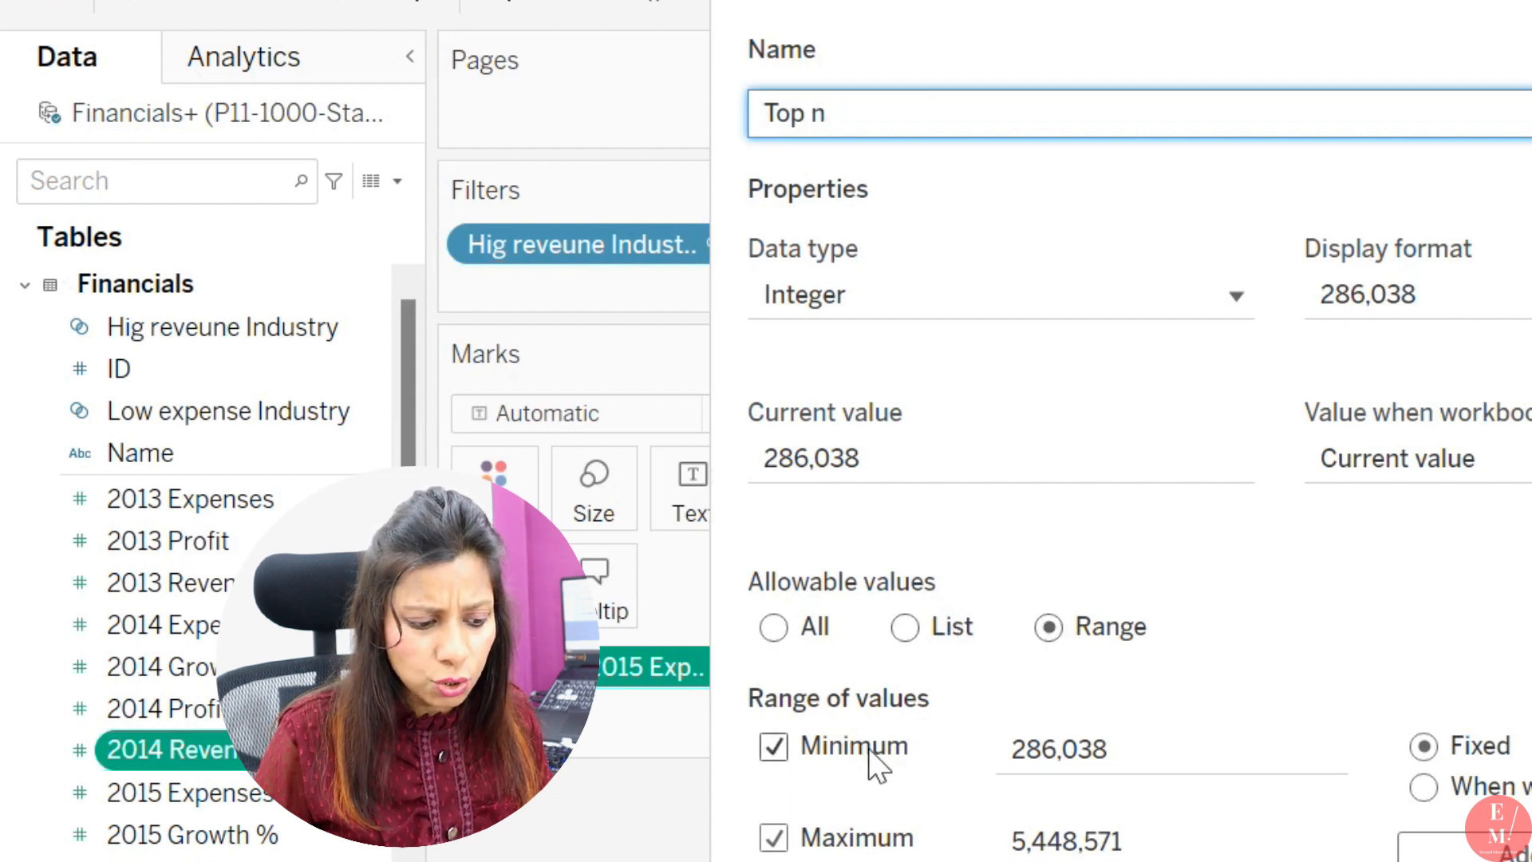
Limit the Top n parameter to a range of 10 to 100 and show its control on the sheet
click(1014, 748)
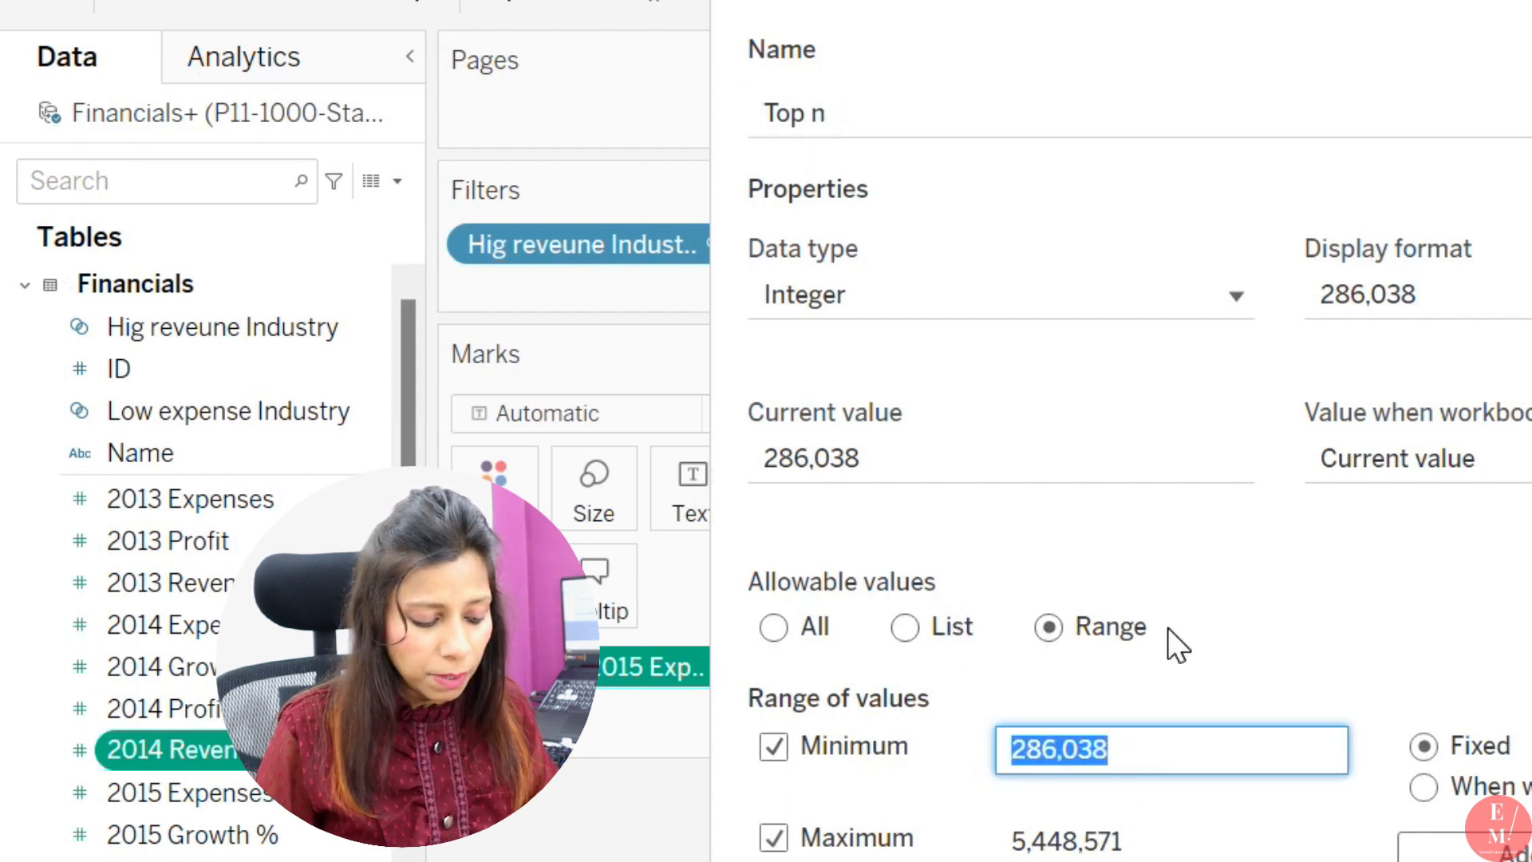
text(10)
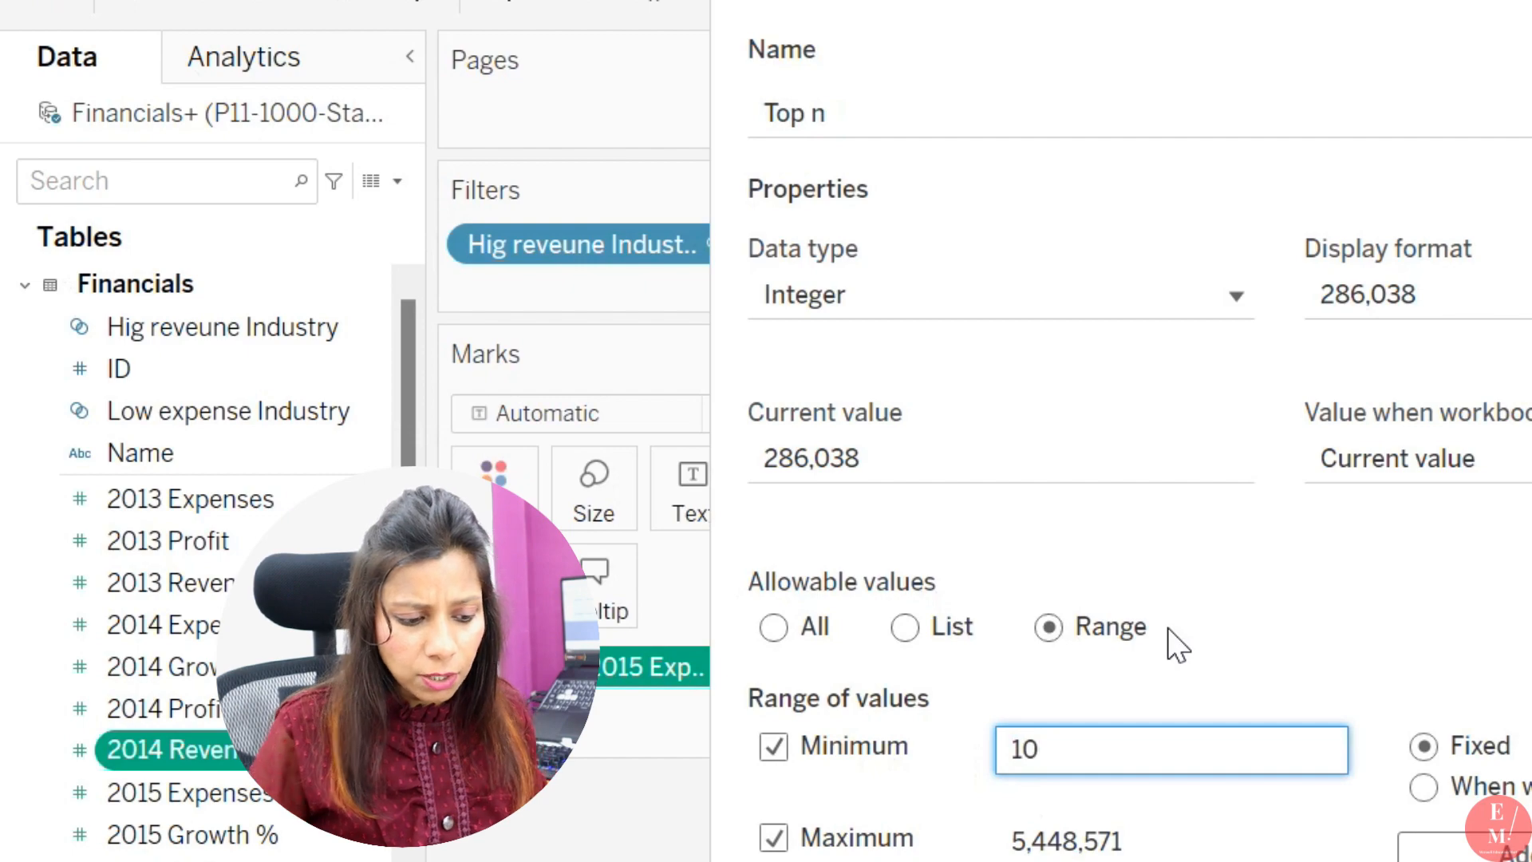
key(Tab)
text(100)
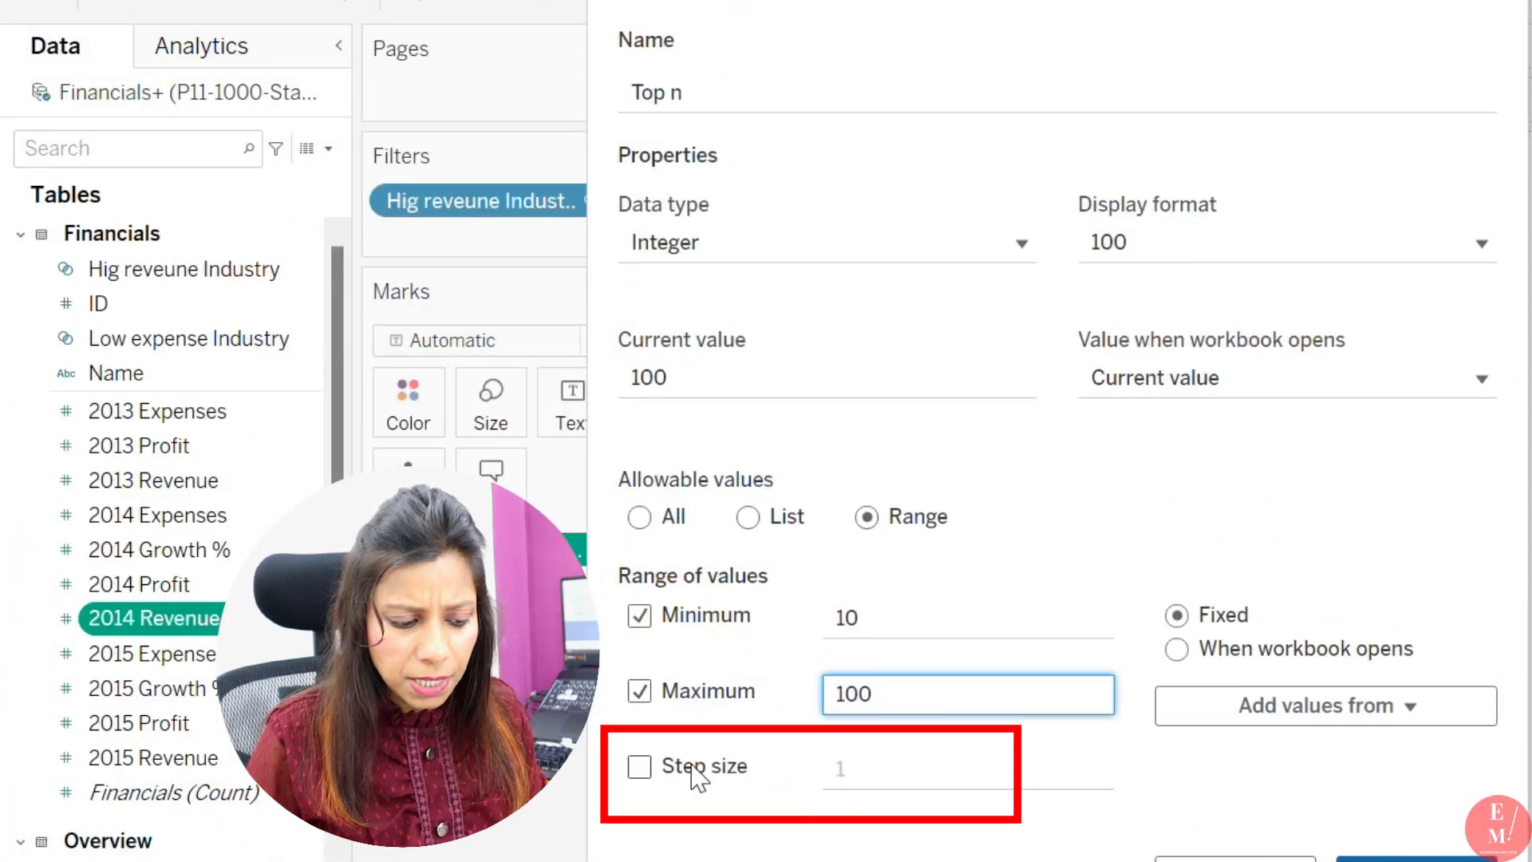
key(Return)
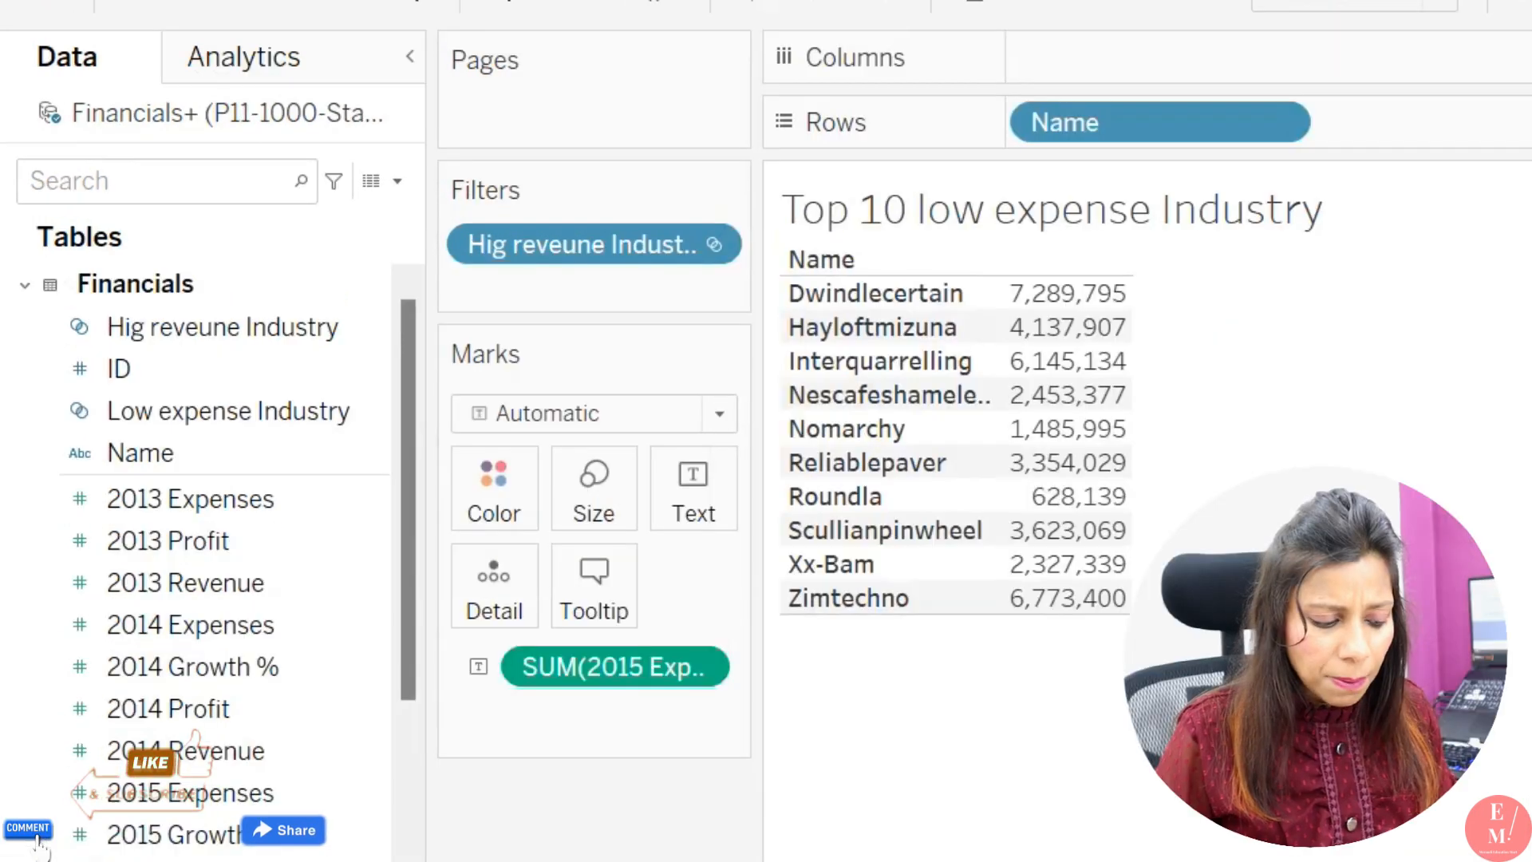
right_click(326, 860)
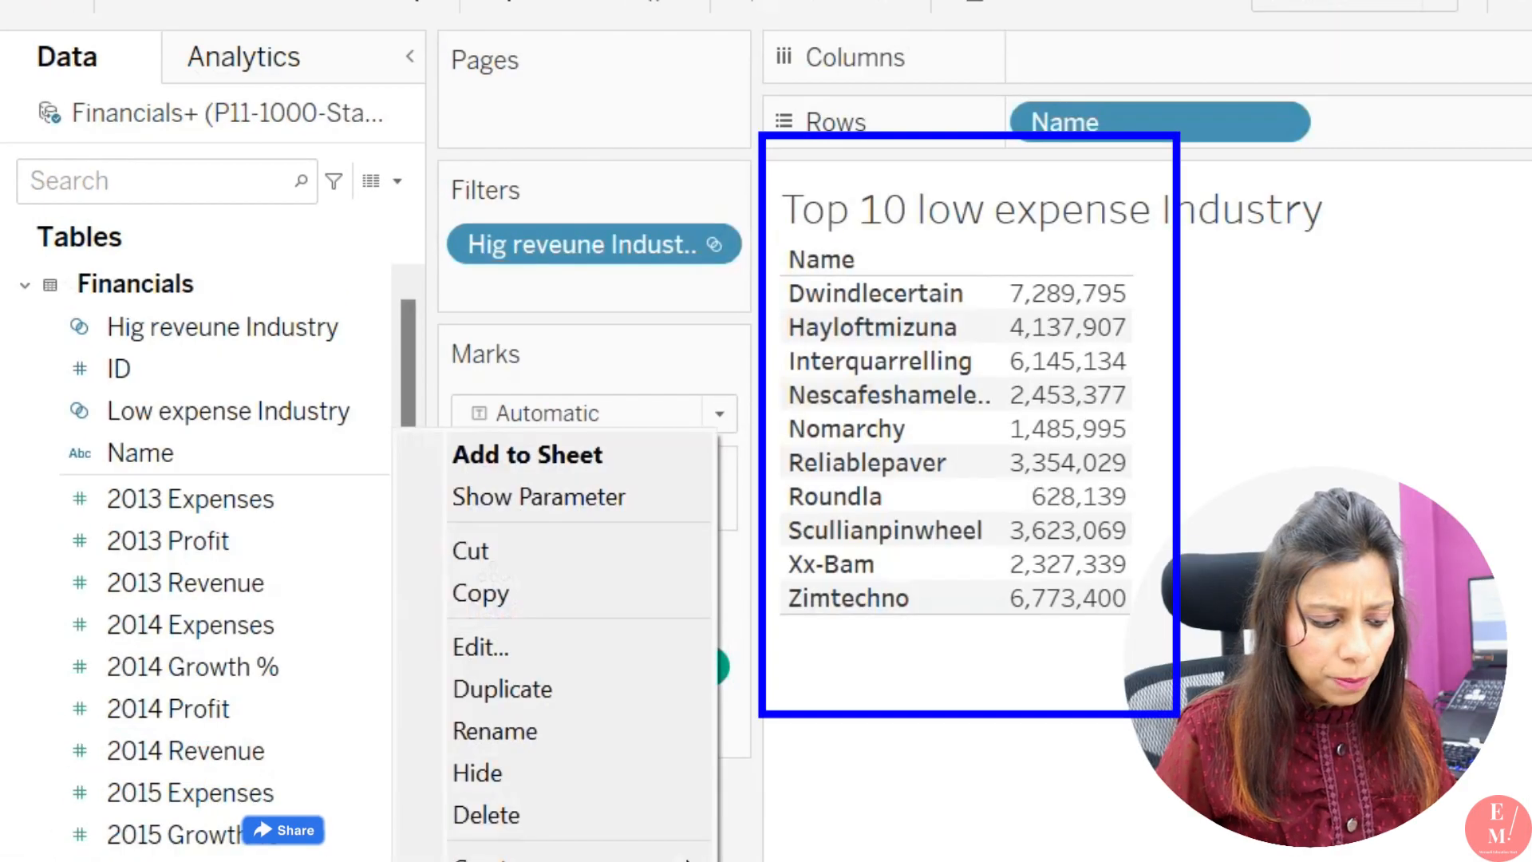
click(514, 511)
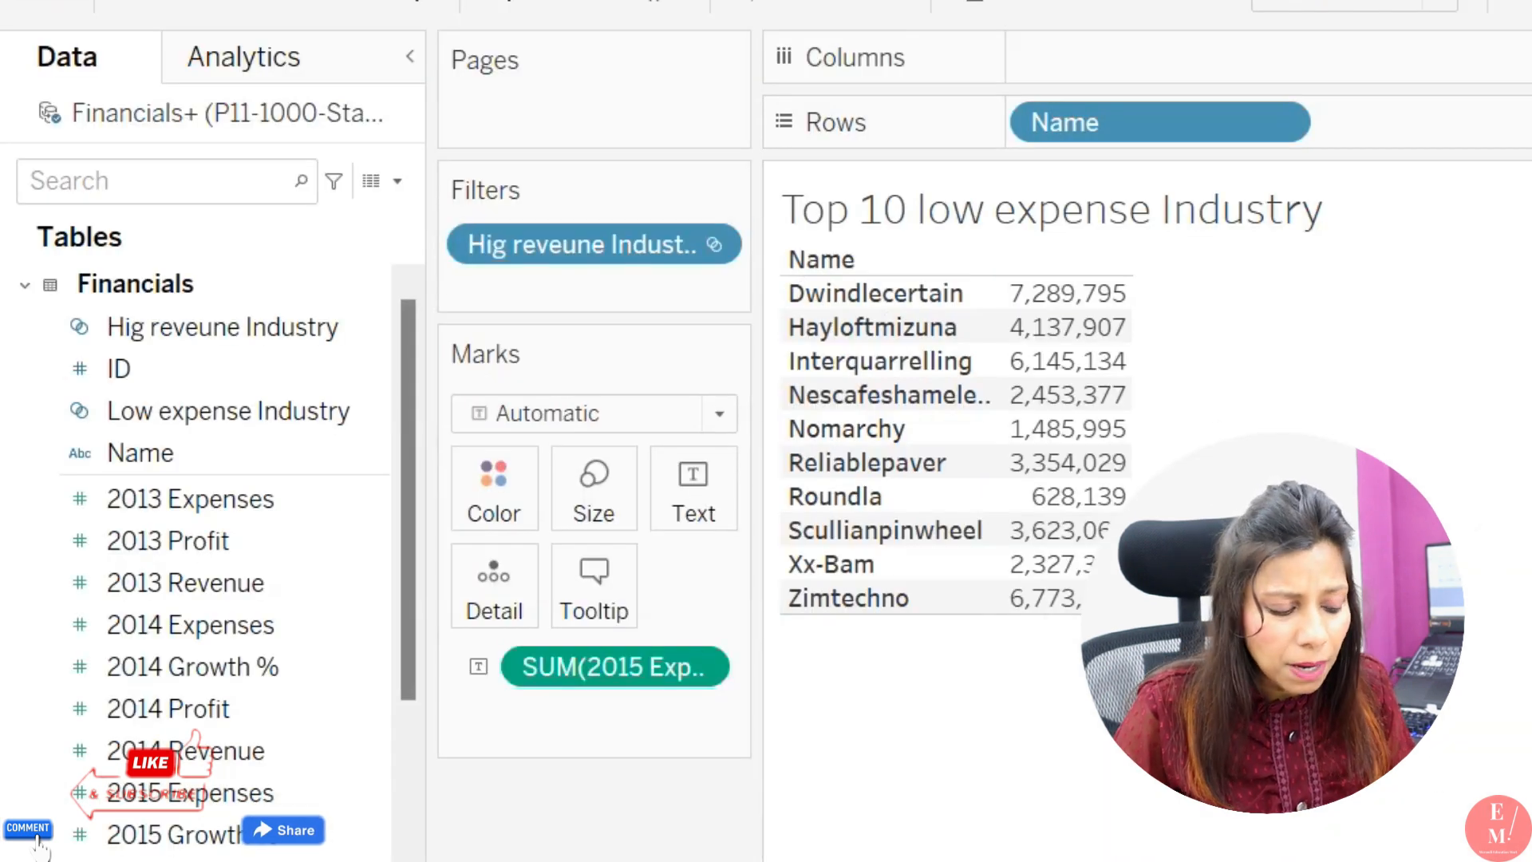
Edit the Low expense Industry set so its bottom count uses the Top n parameter
right_click(370, 409)
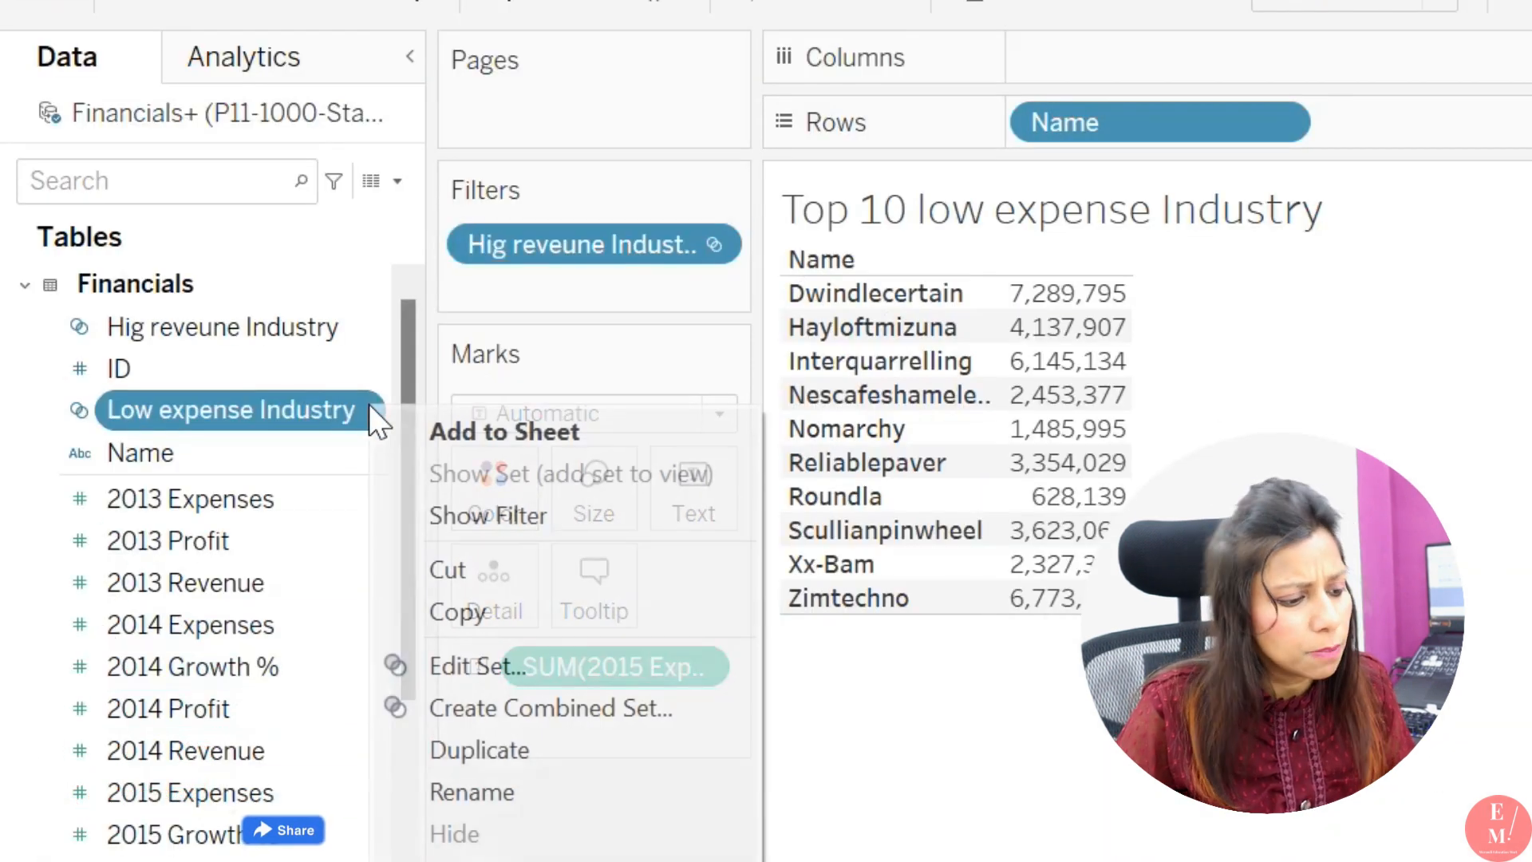
click(463, 659)
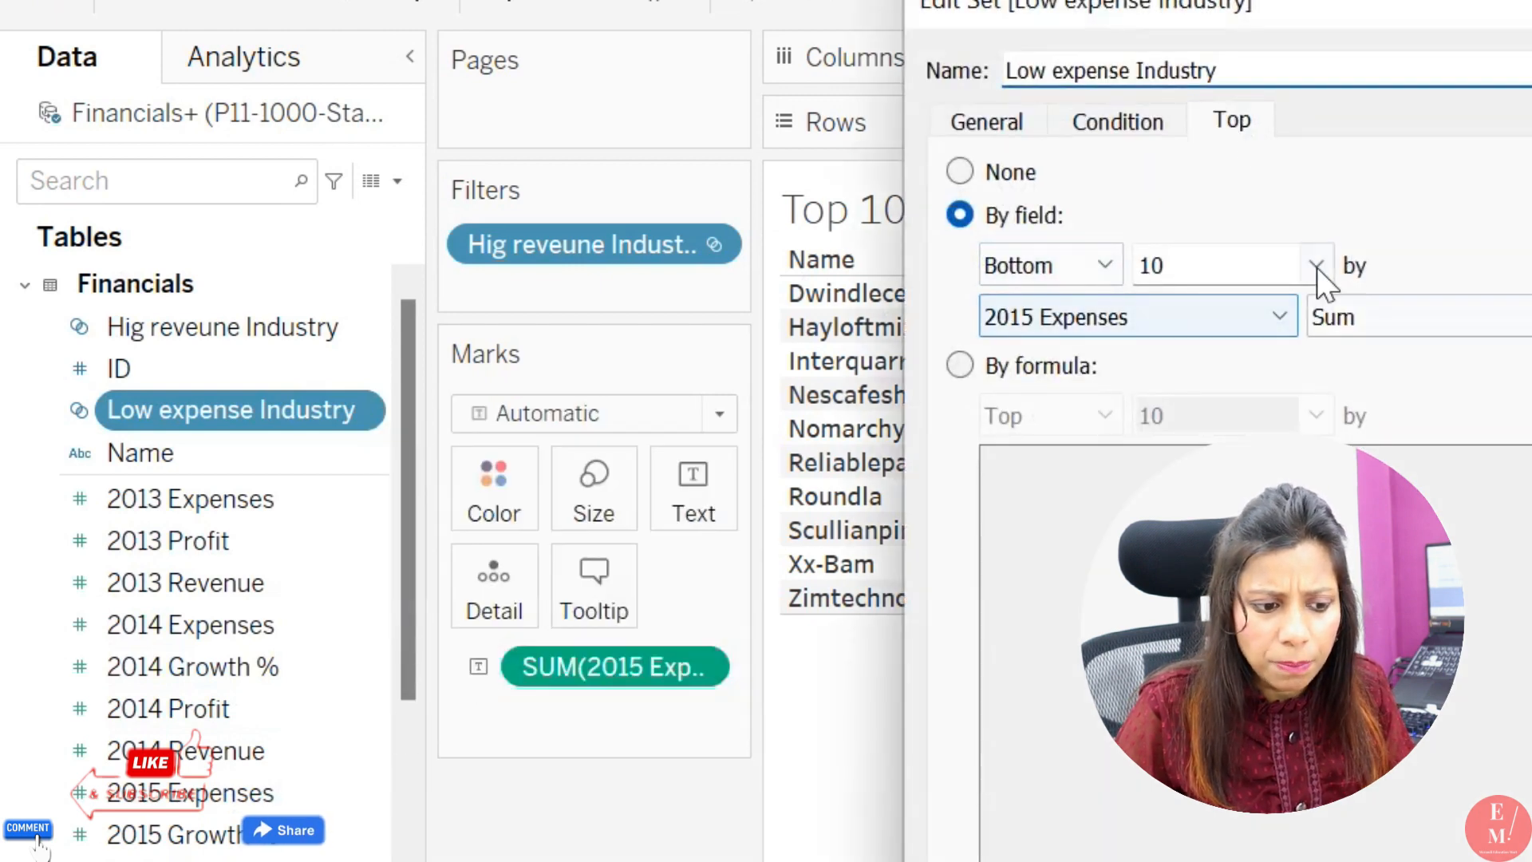
click(1316, 267)
click(1213, 347)
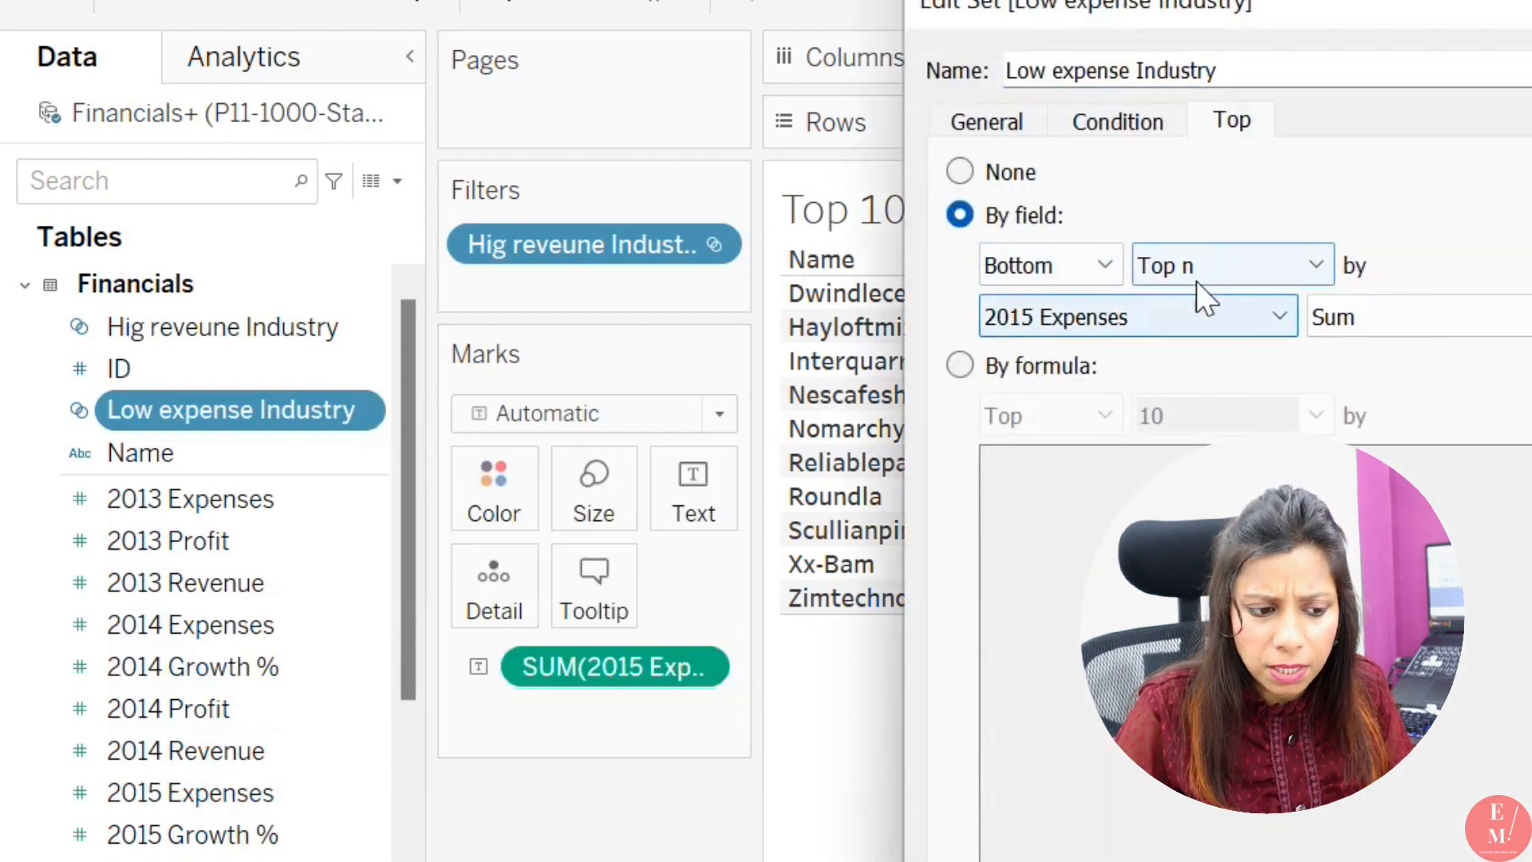
key(Return)
Edit the Hig reveune Industry set so its top count by 2015 Revenue uses the Top n parameter
right_click(352, 332)
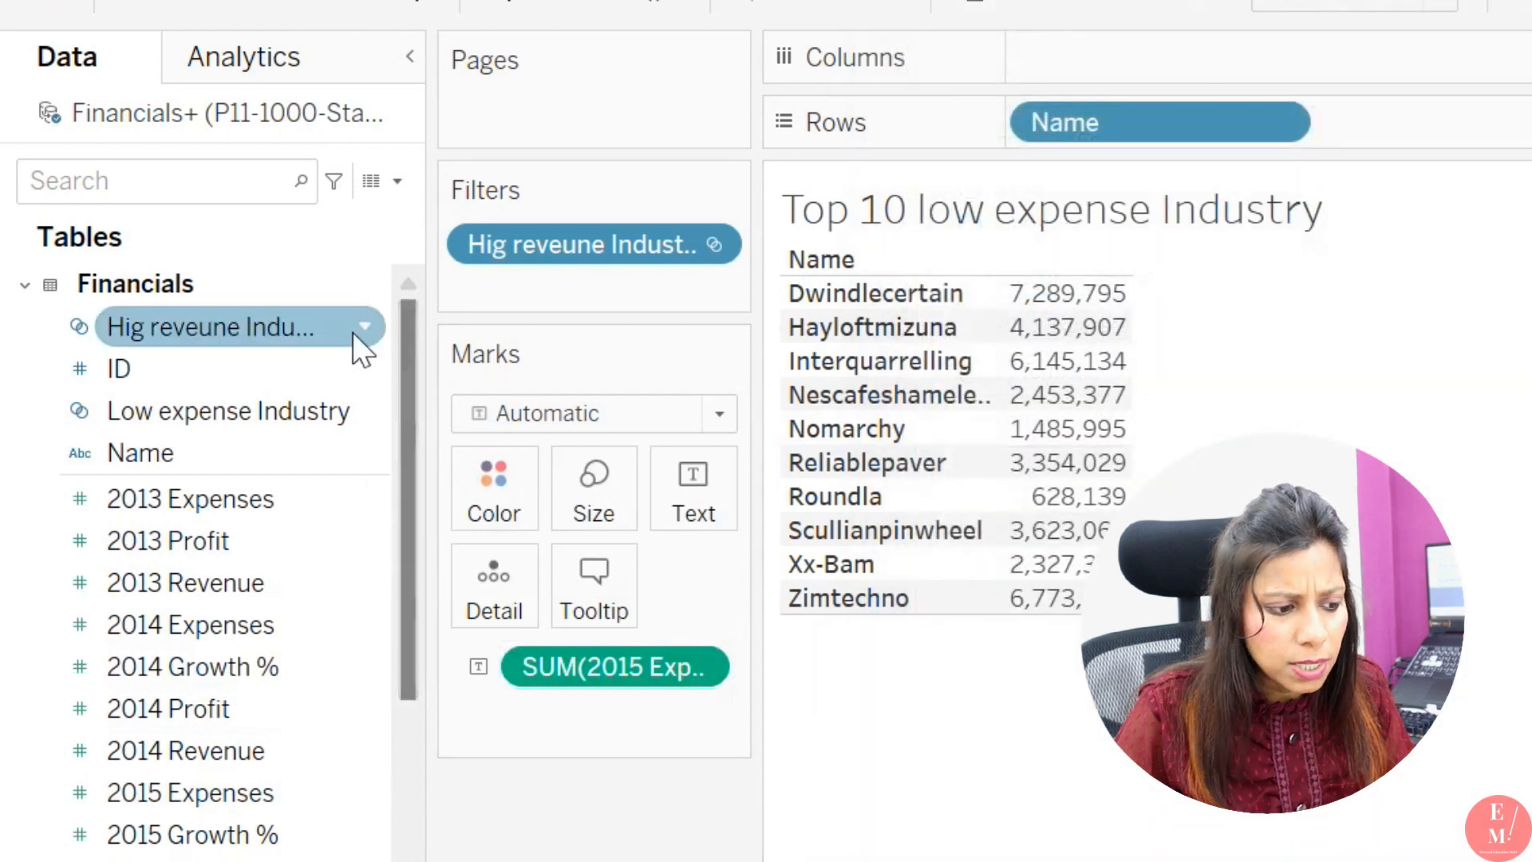
click(465, 594)
click(1315, 266)
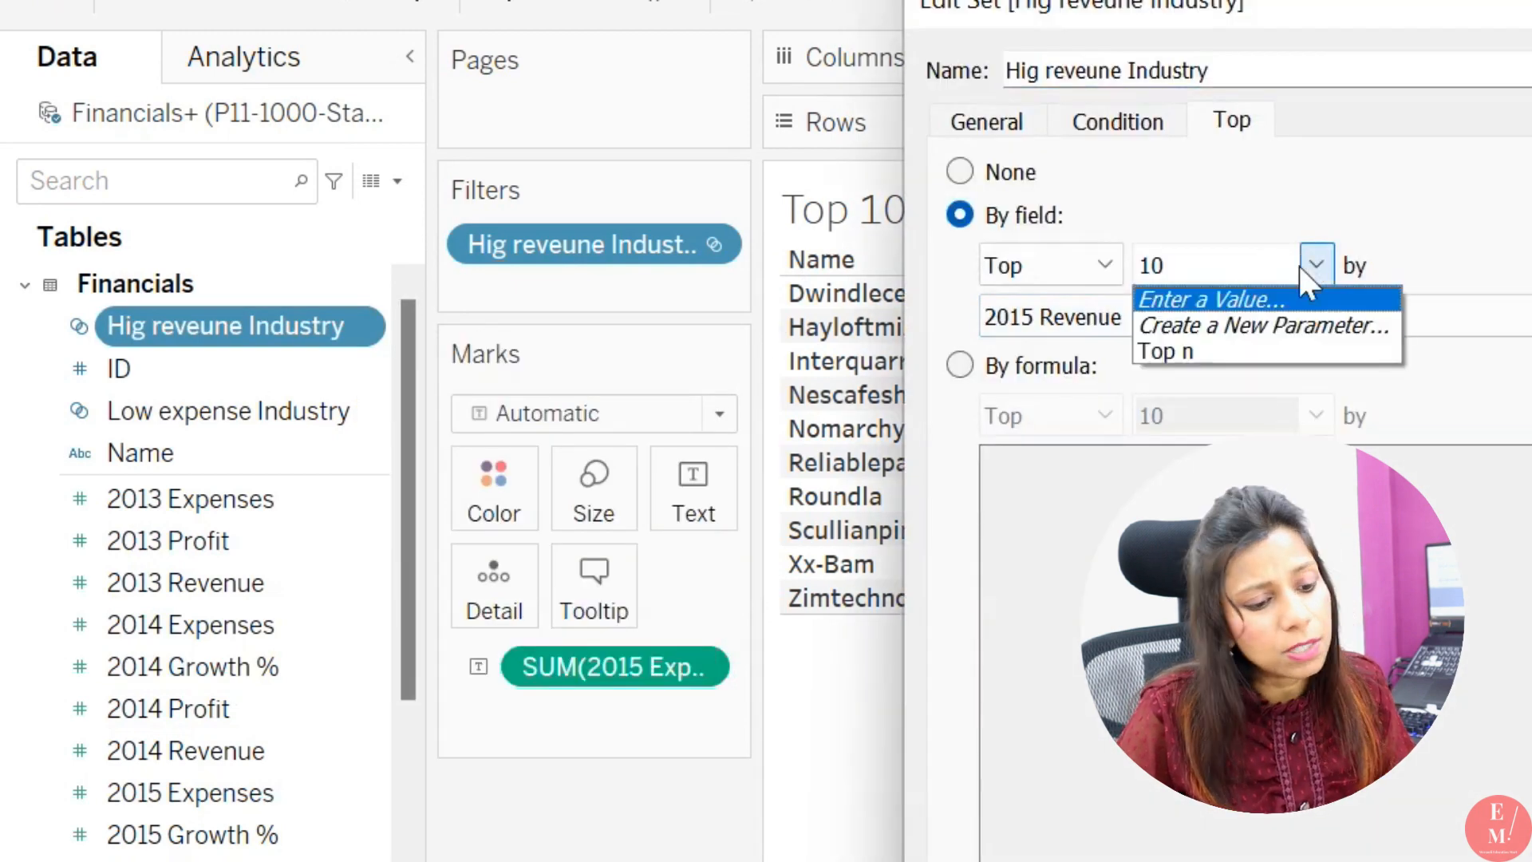
click(1184, 351)
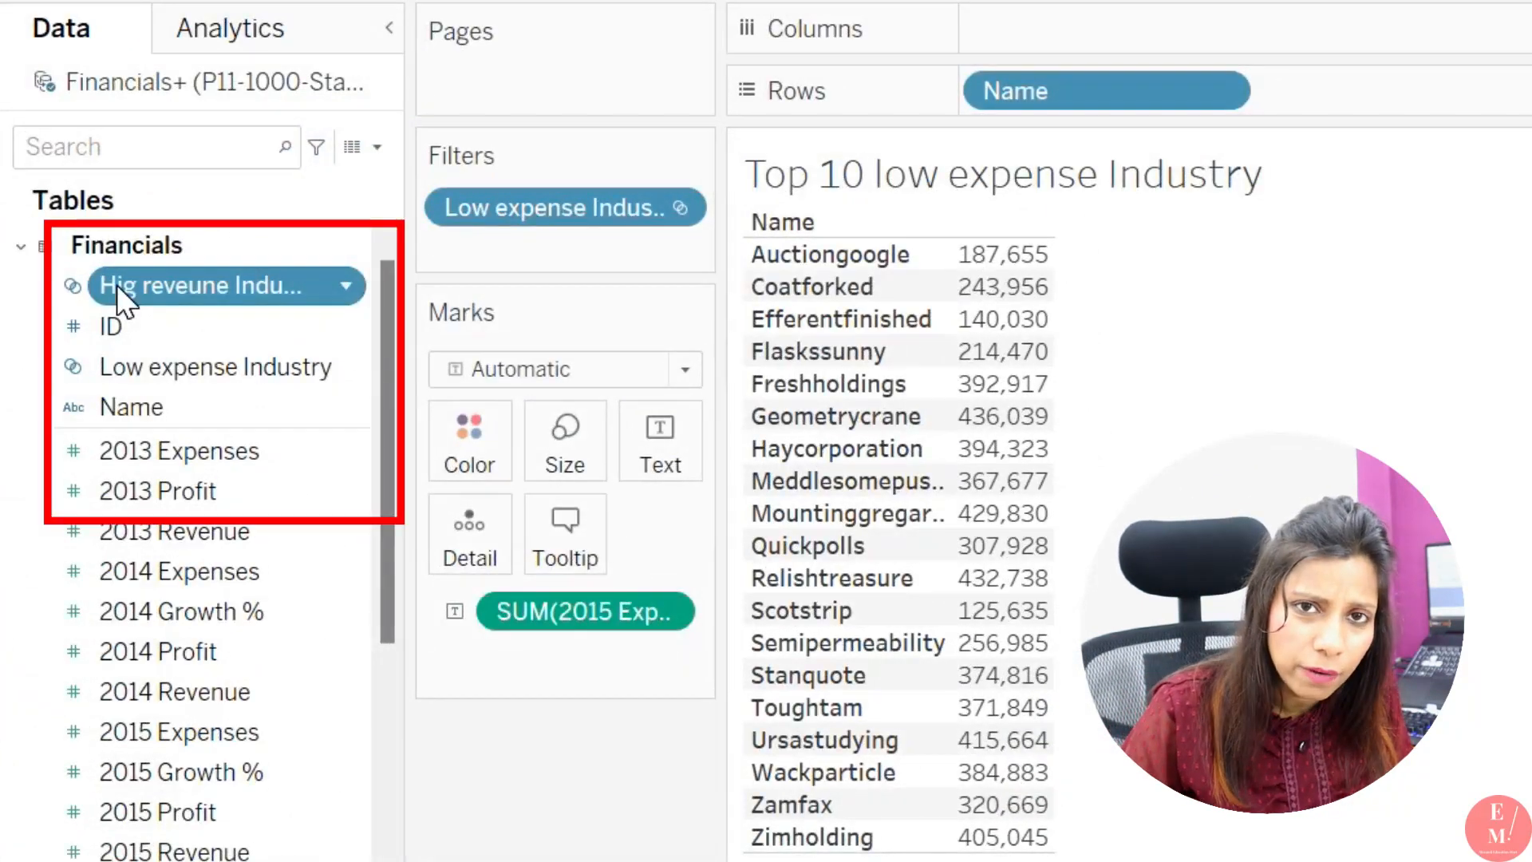
Combine the Hig reveune Industry and Low expense Industry sets into "Top revvenue and low expense industry", keeping only shared members in both sets
ctrl+click(179, 364)
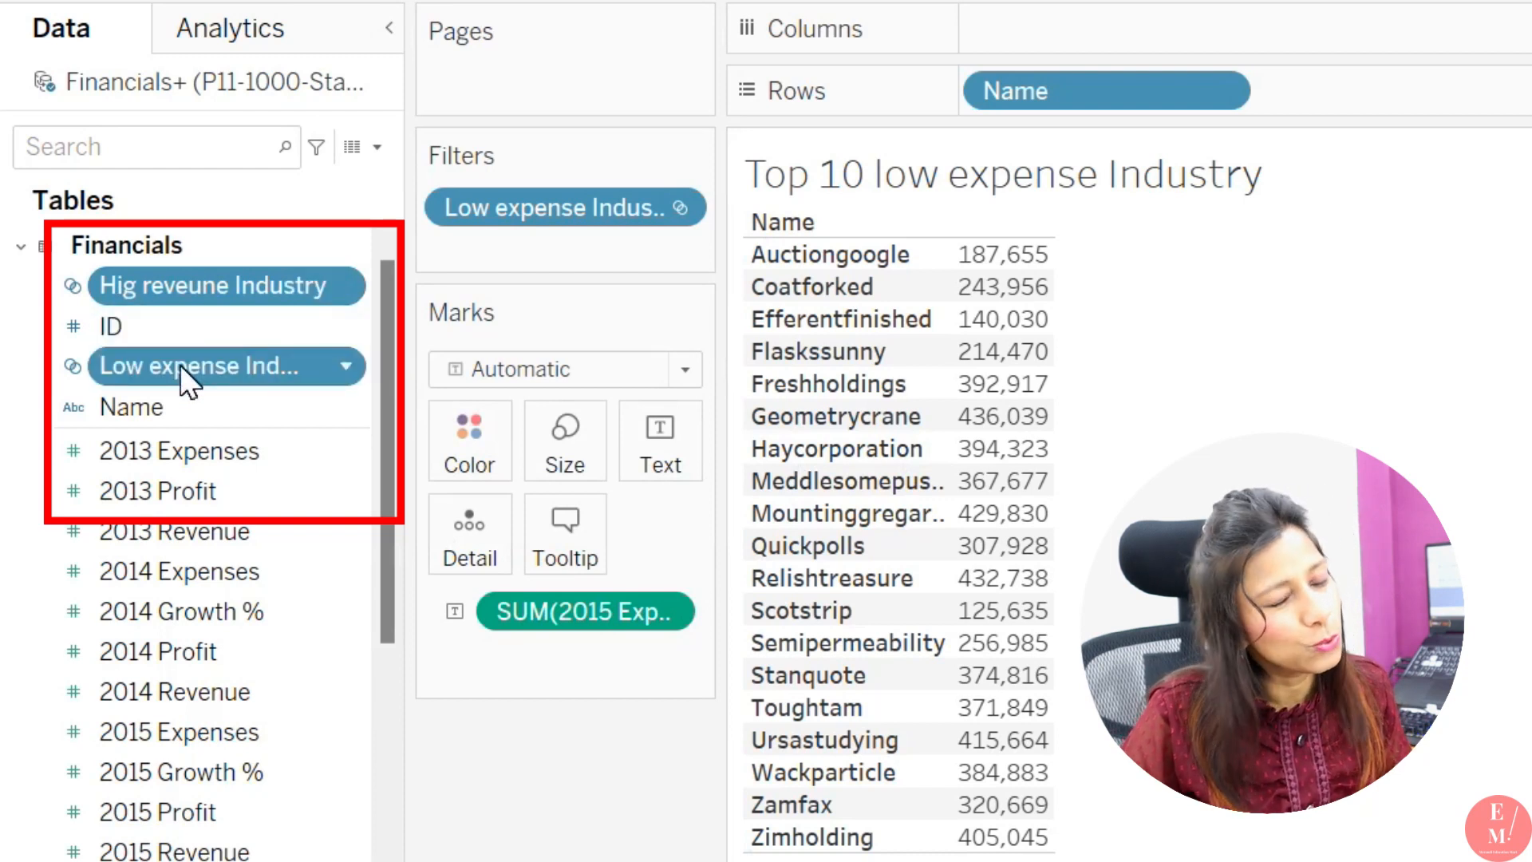
right_click(180, 365)
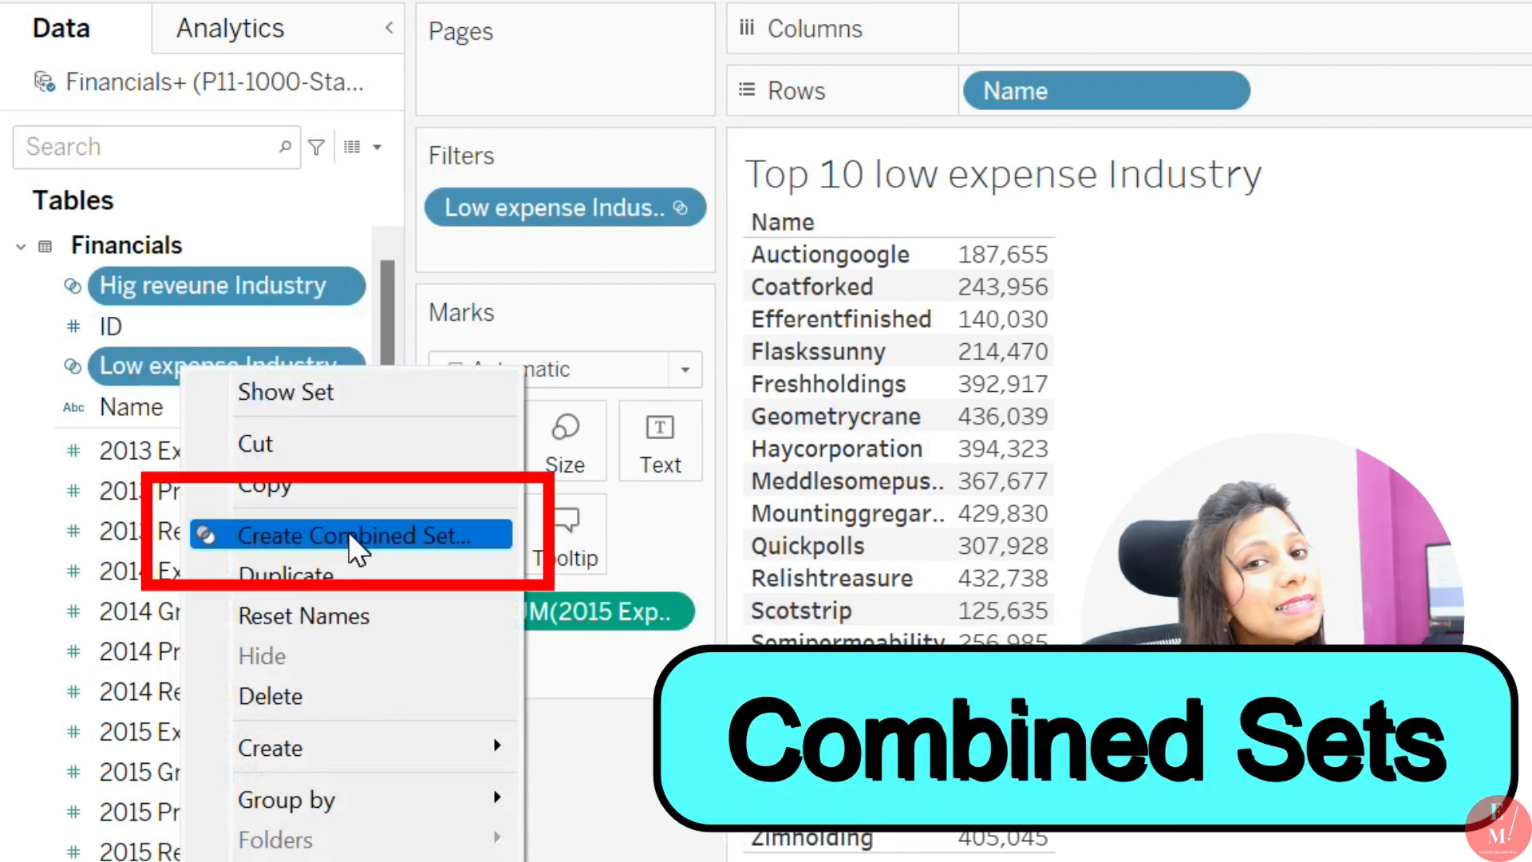
click(348, 531)
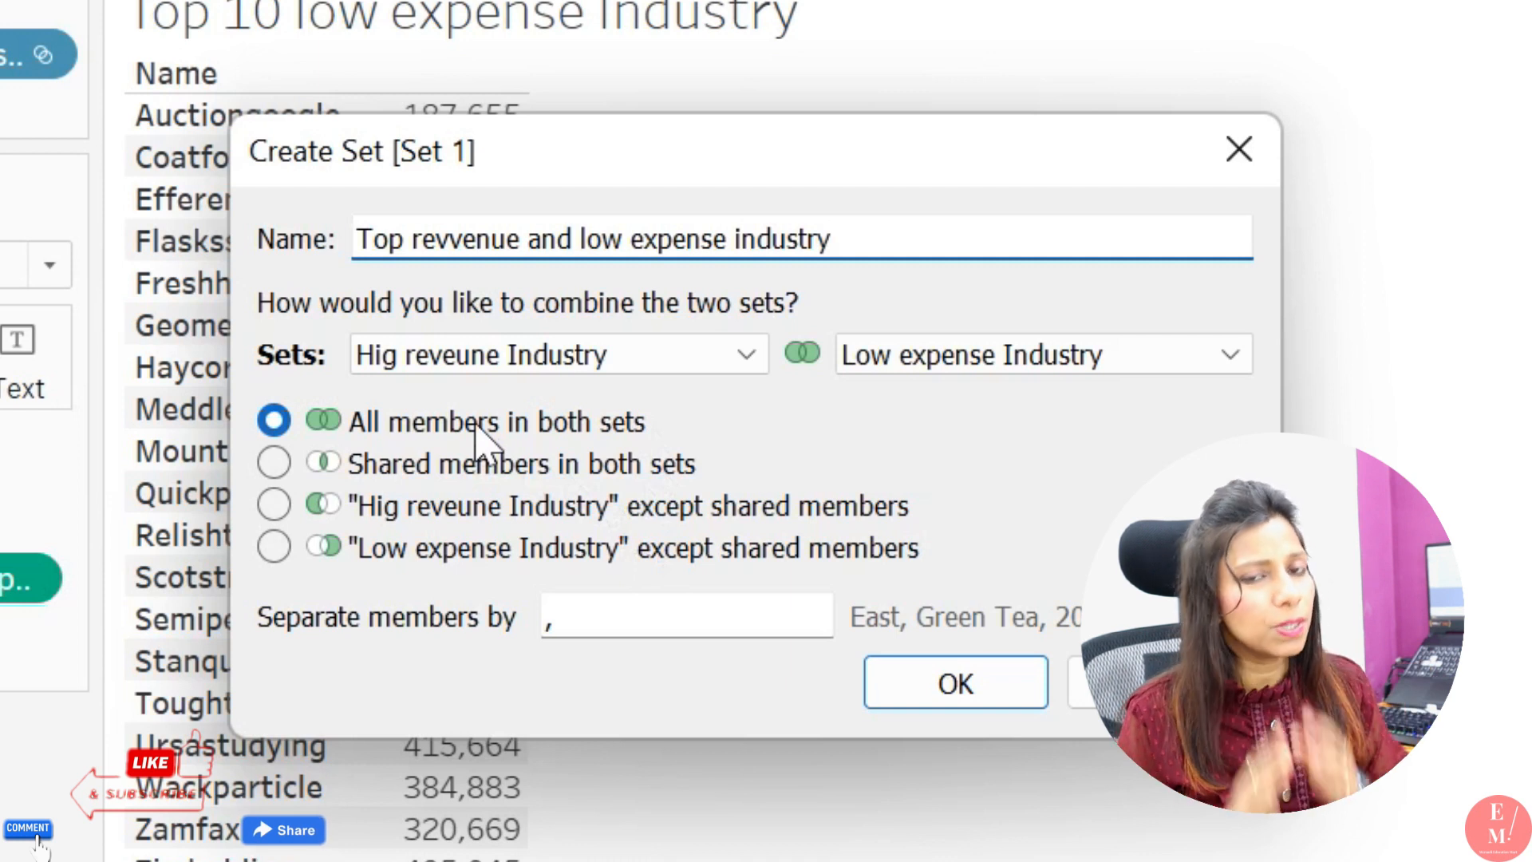
click(506, 467)
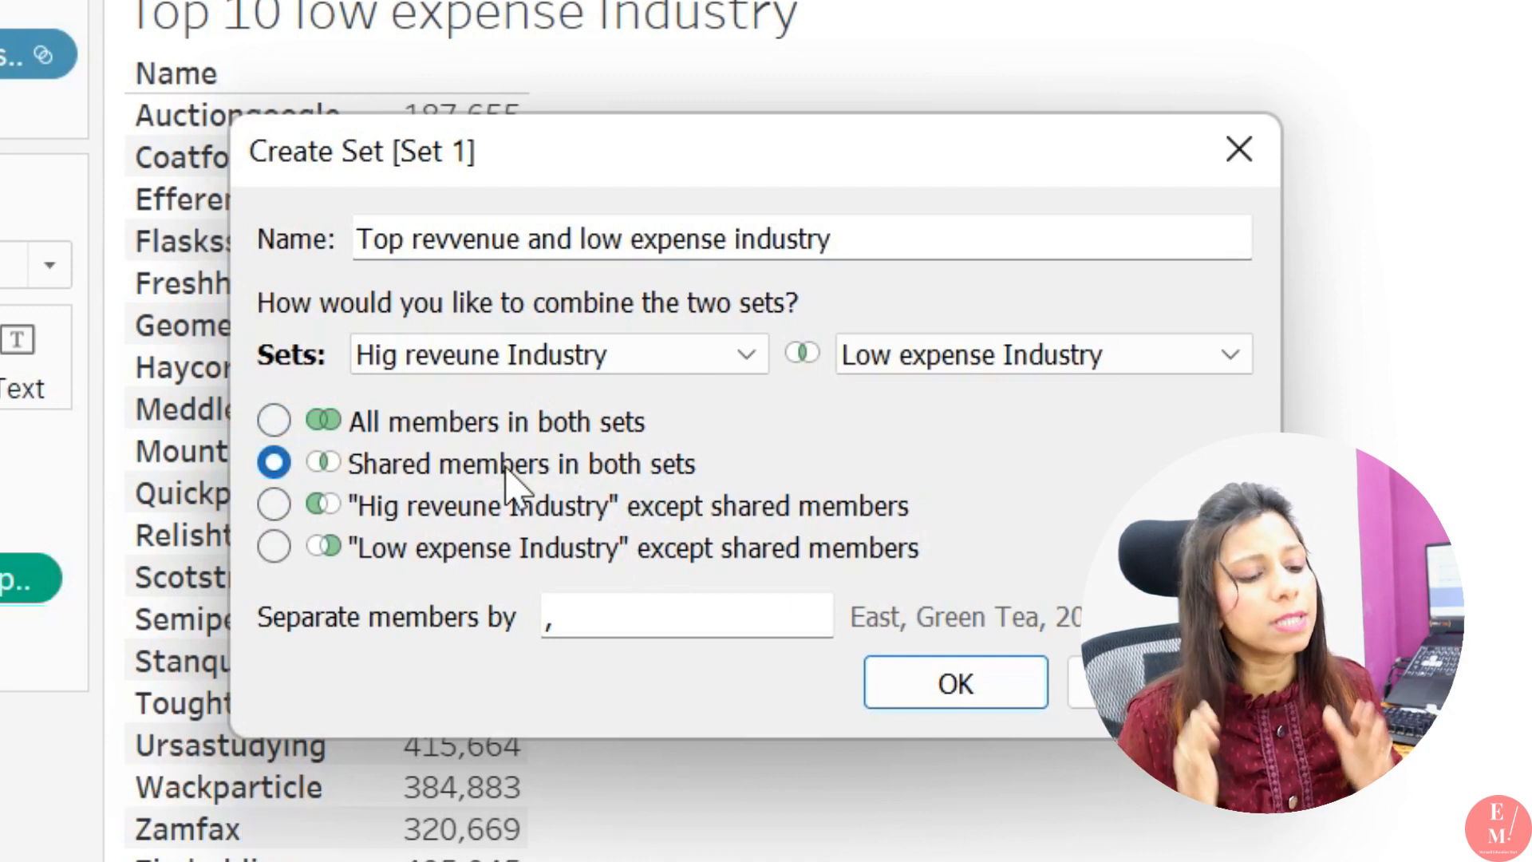
click(494, 511)
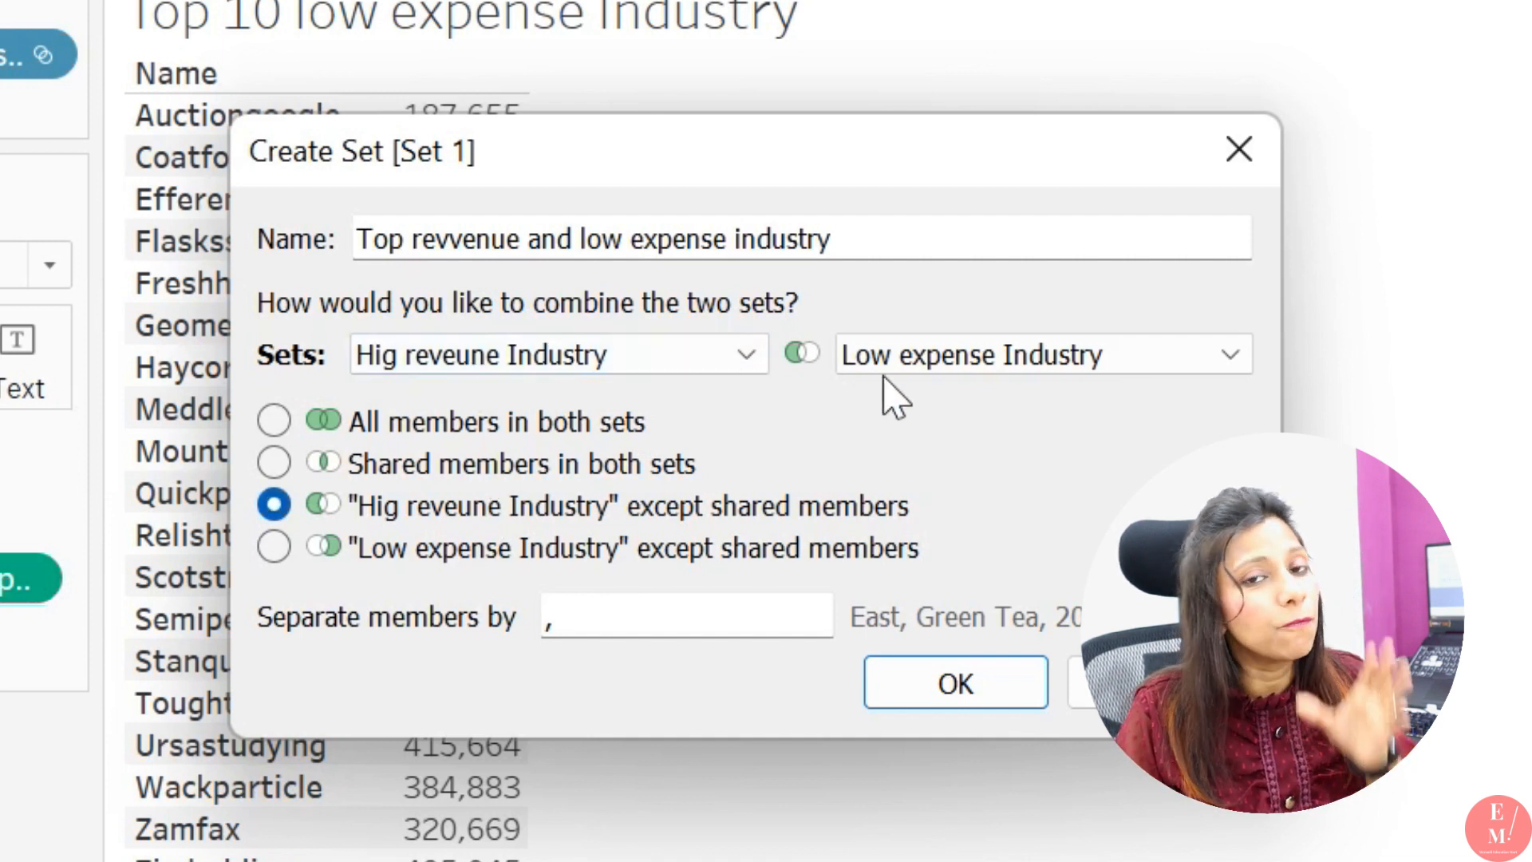
click(550, 551)
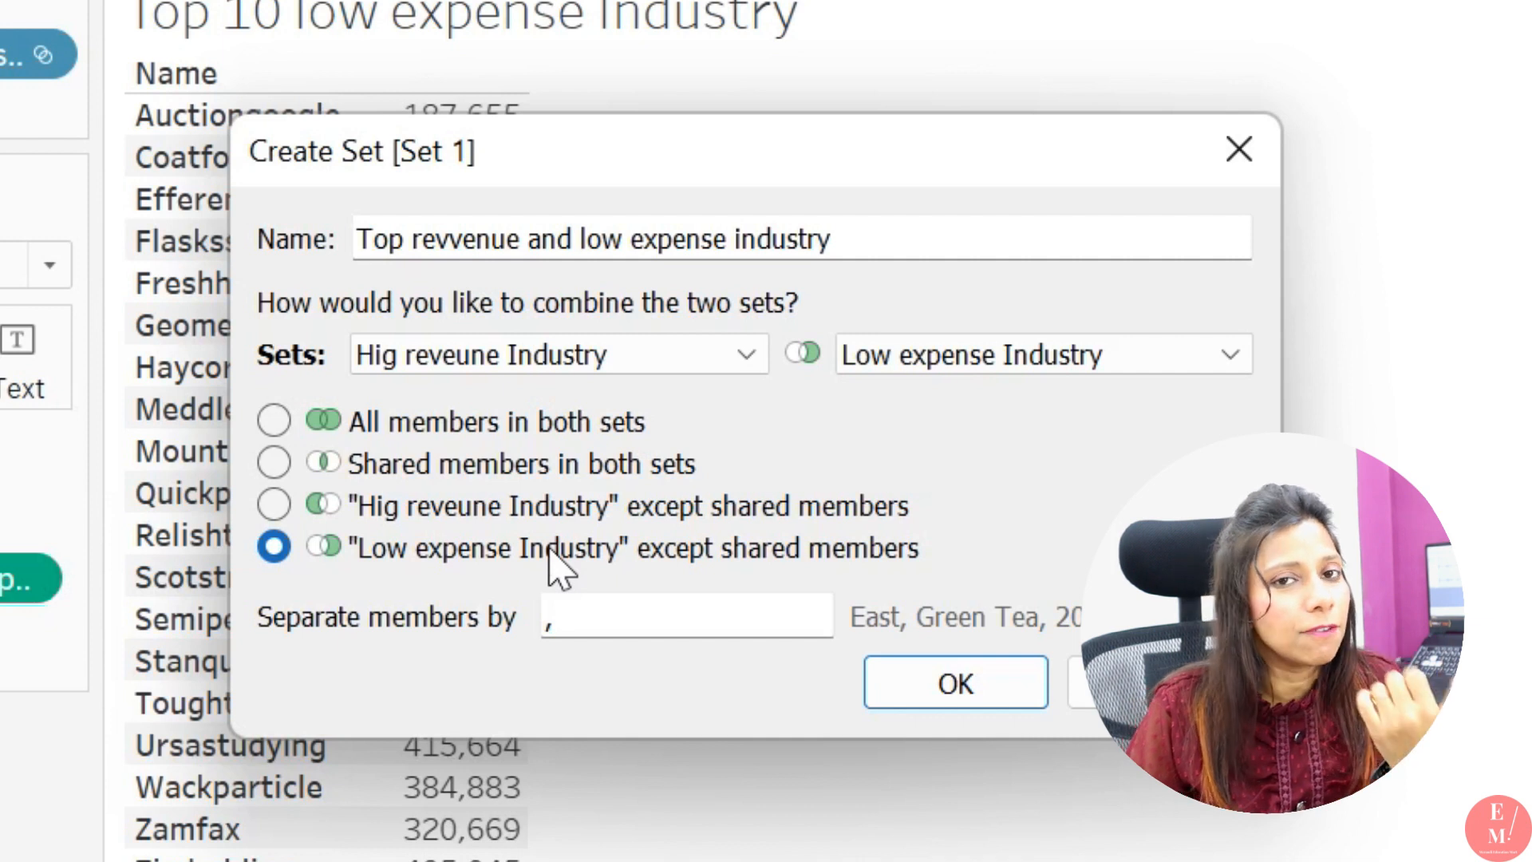
click(533, 464)
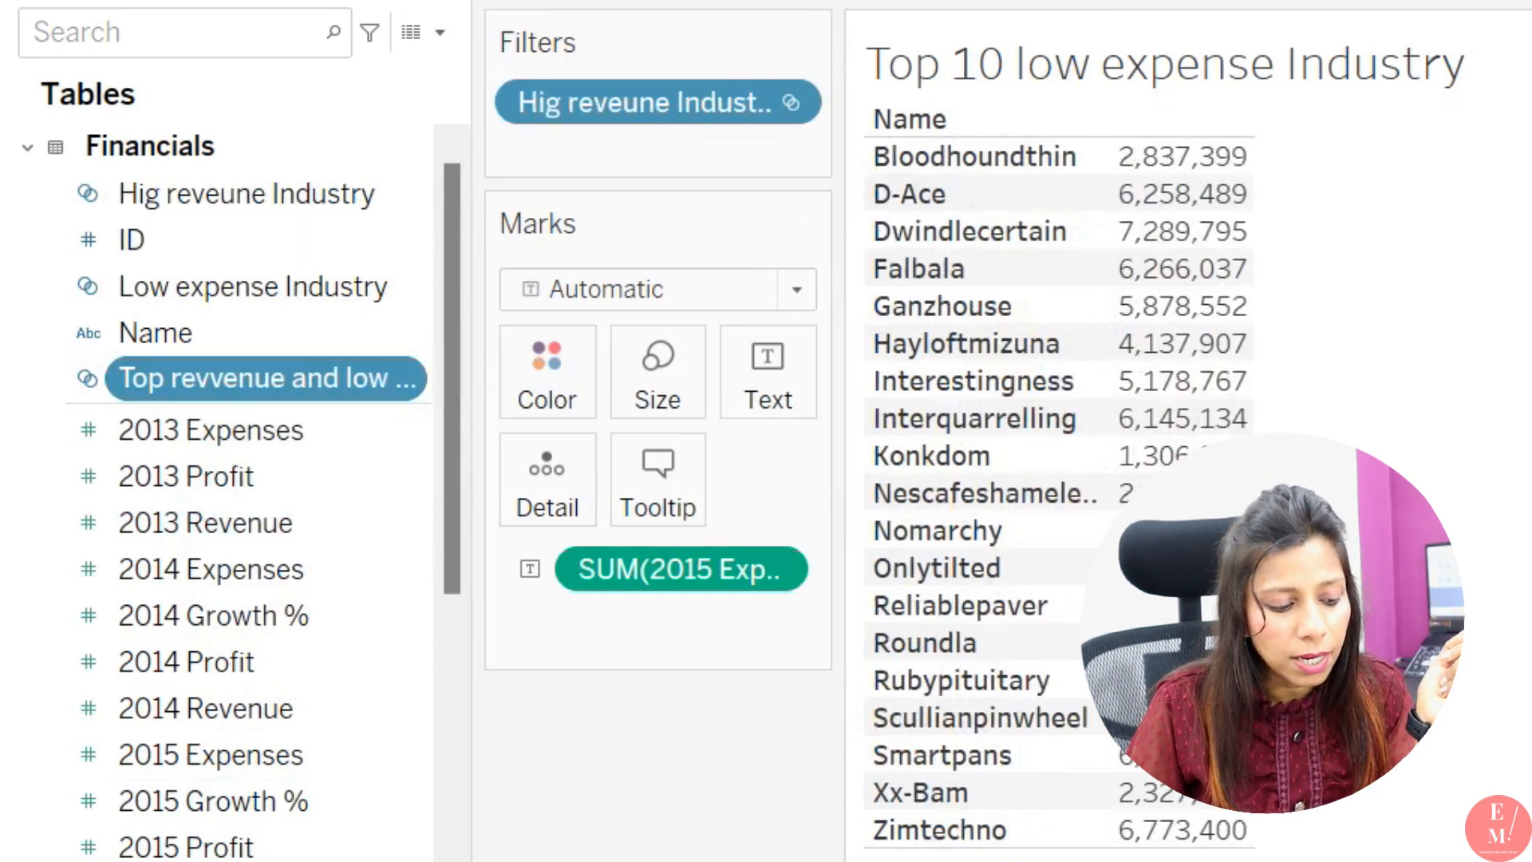
Duplicate the worksheet that is filtered by the Hig reveune Industry set
right_click(514, 770)
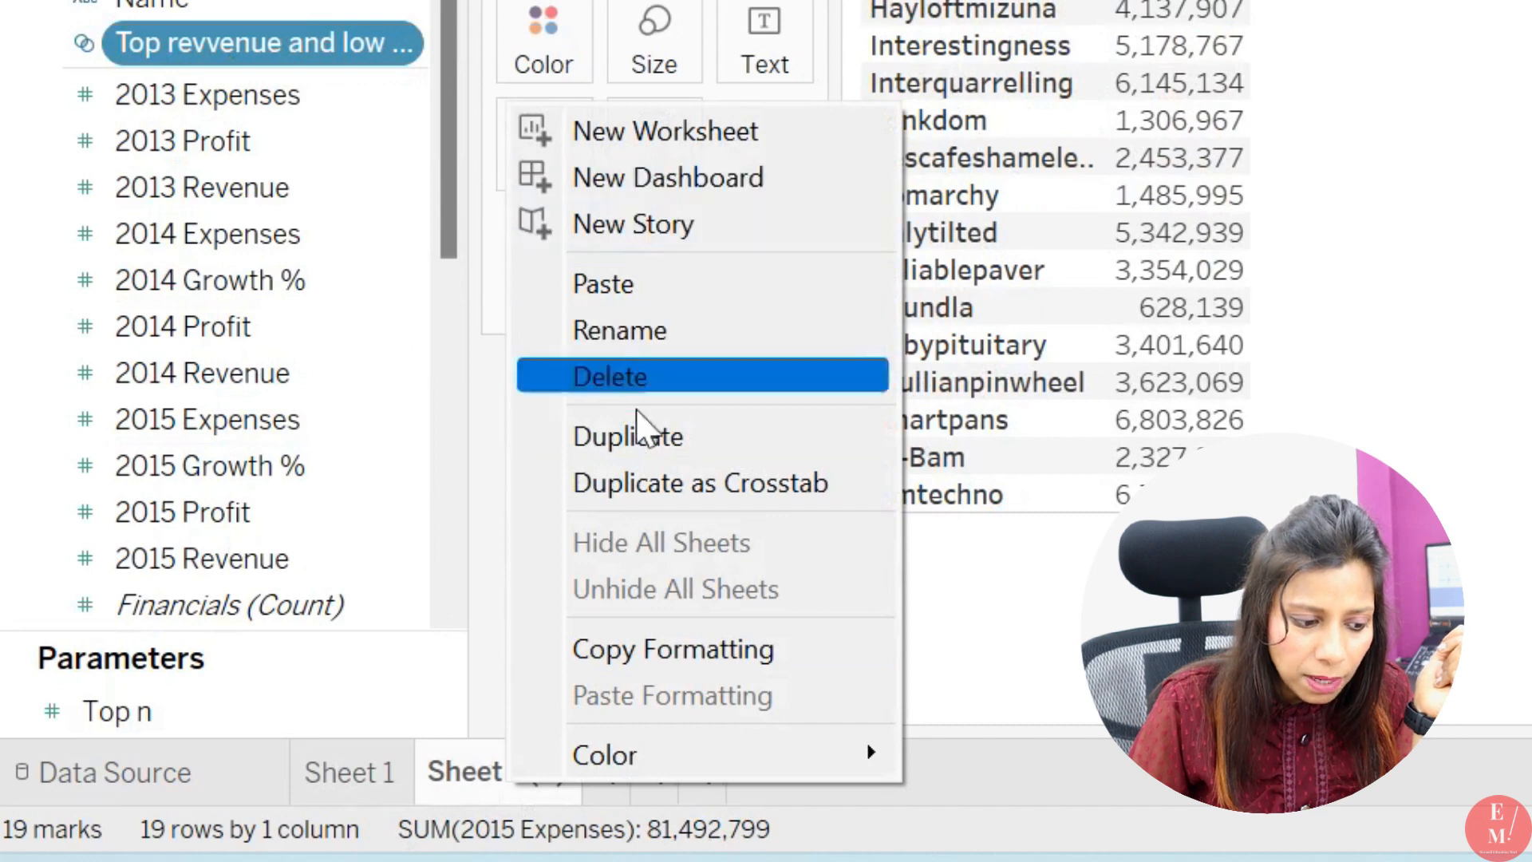
click(630, 436)
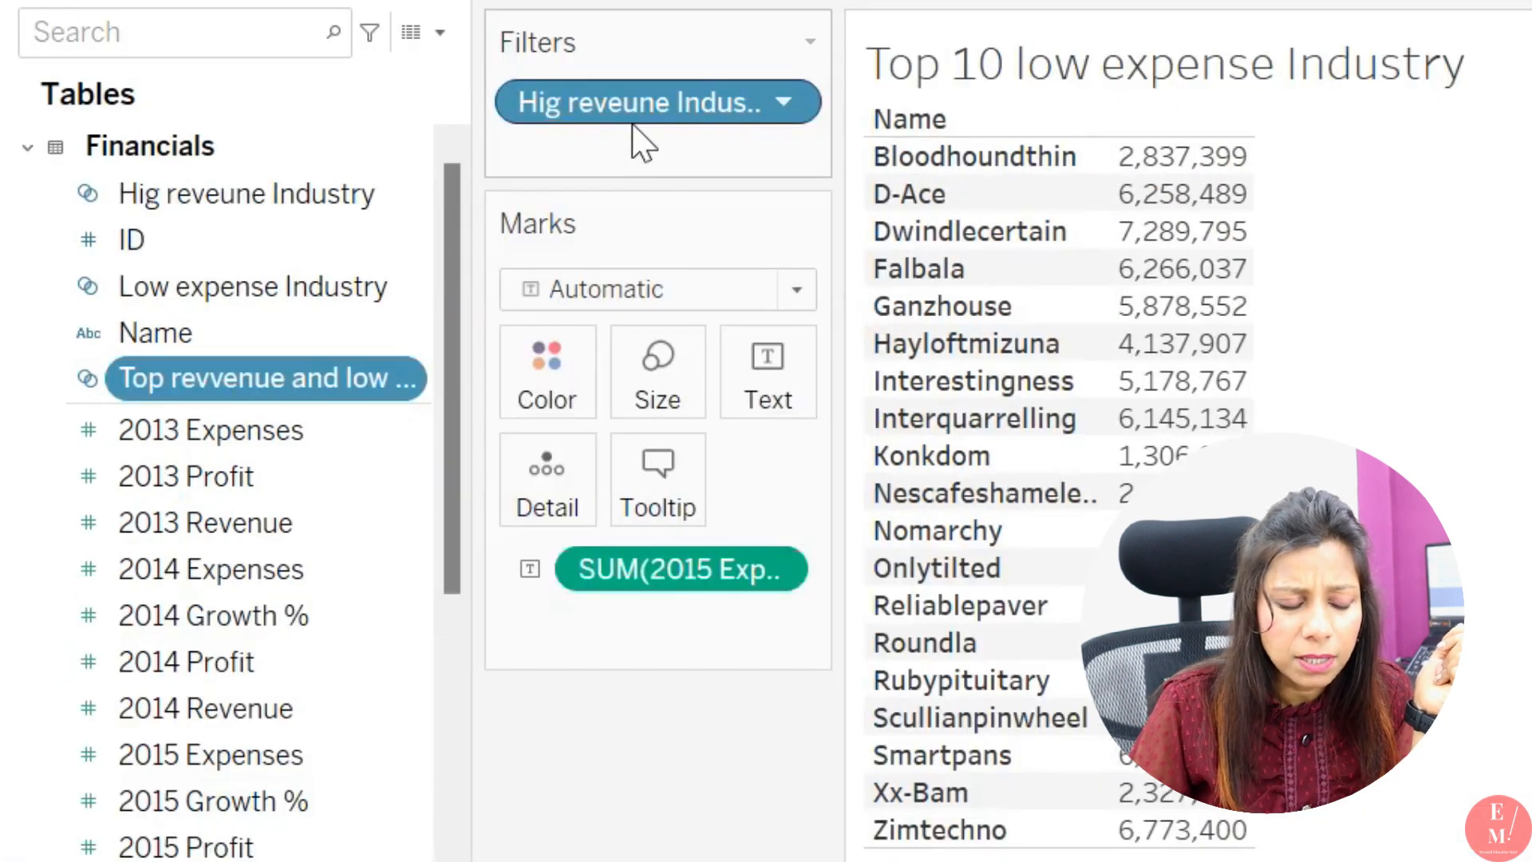
Replace the Hig reveune Industry filter with the combined Top revvenue and low expense industry set, and raise the Top n parameter to 100
drag(652, 98, 375, 183)
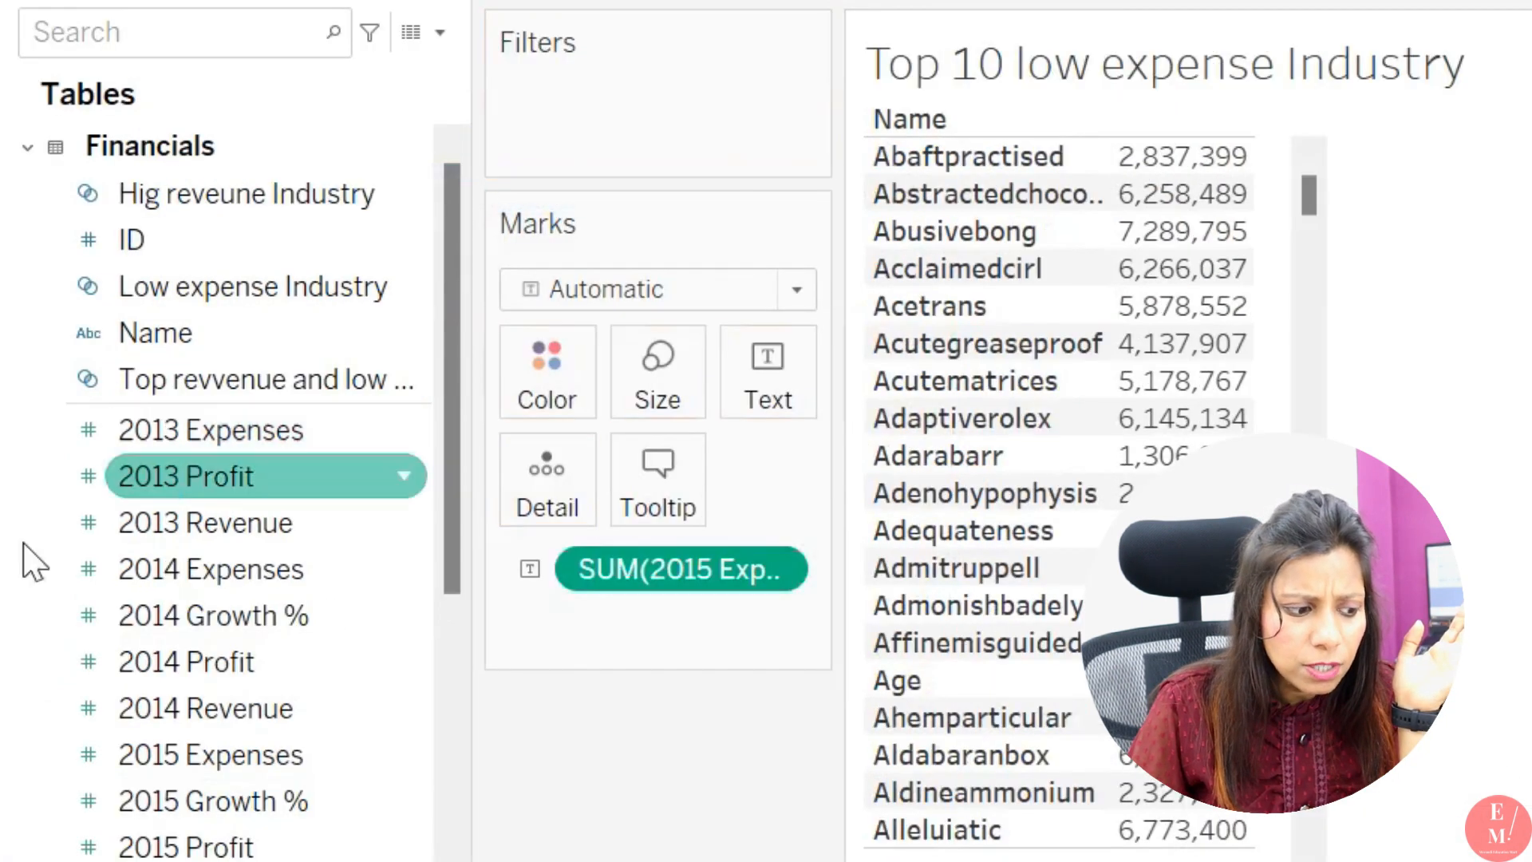
drag(295, 381, 652, 86)
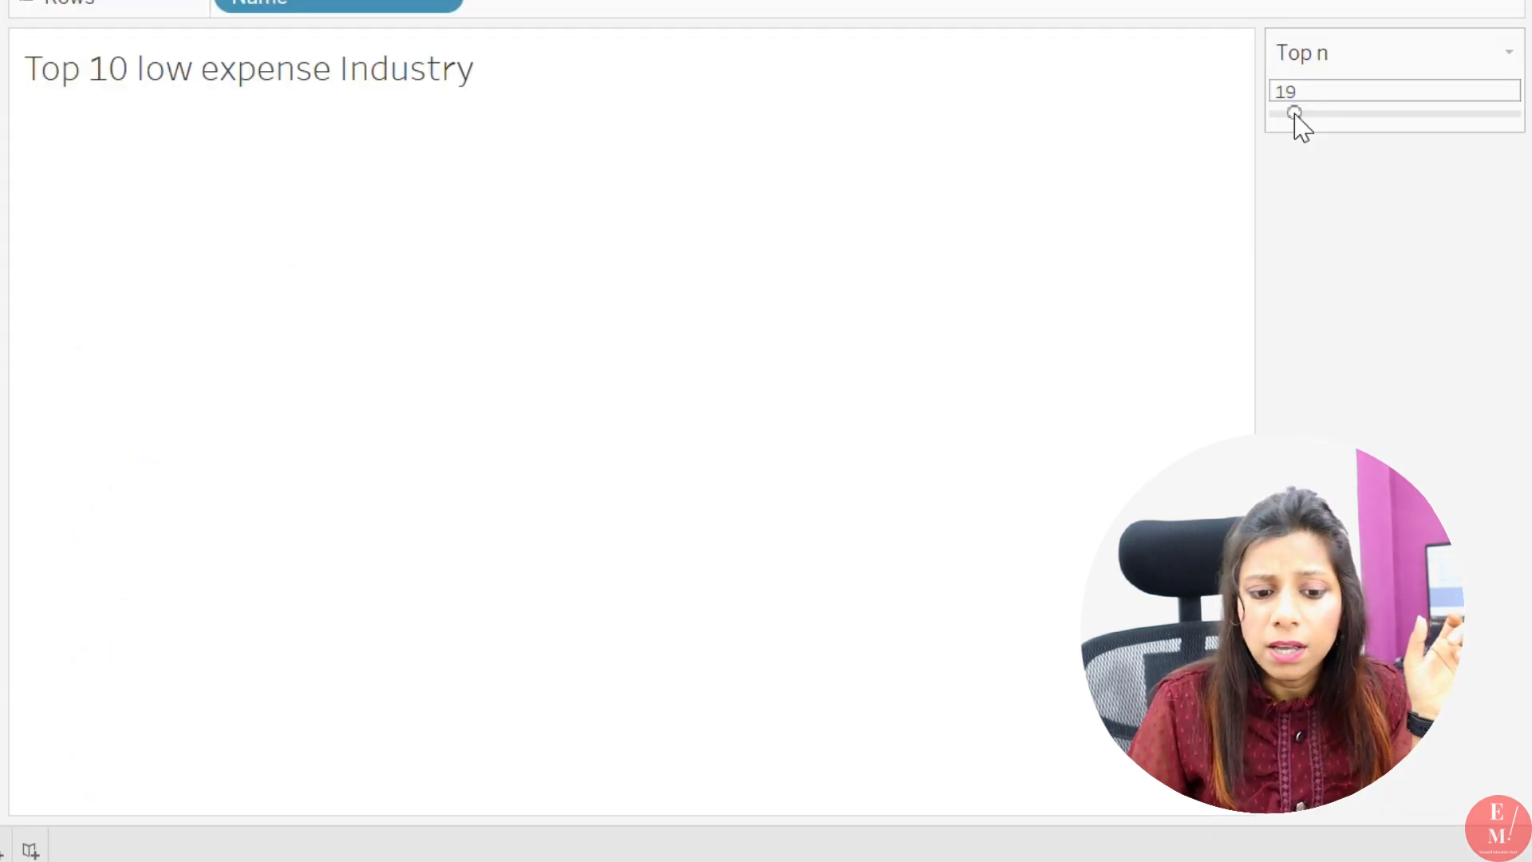
drag(1296, 126, 1515, 114)
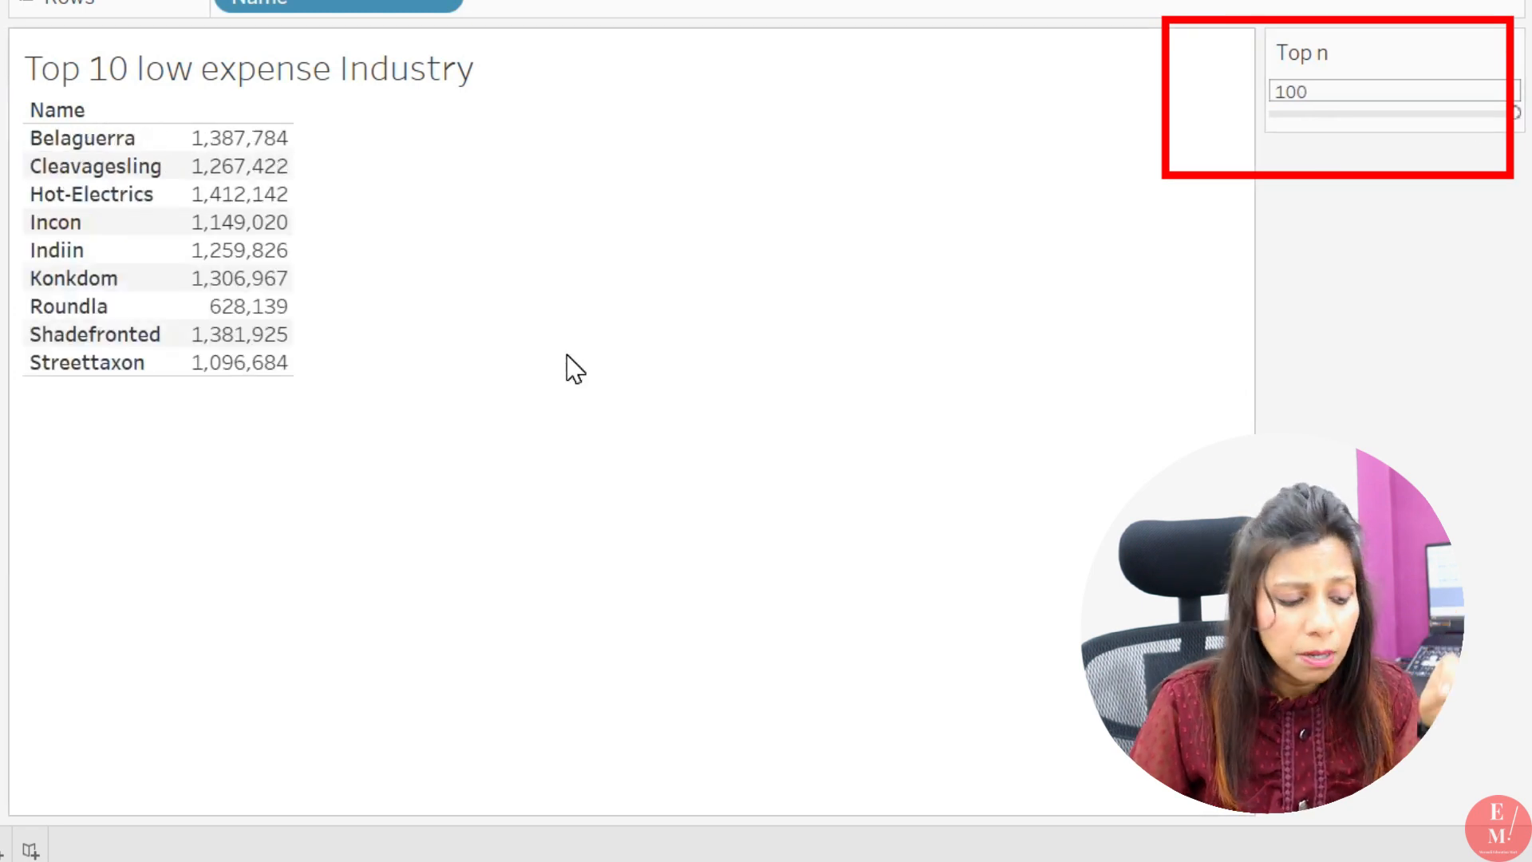